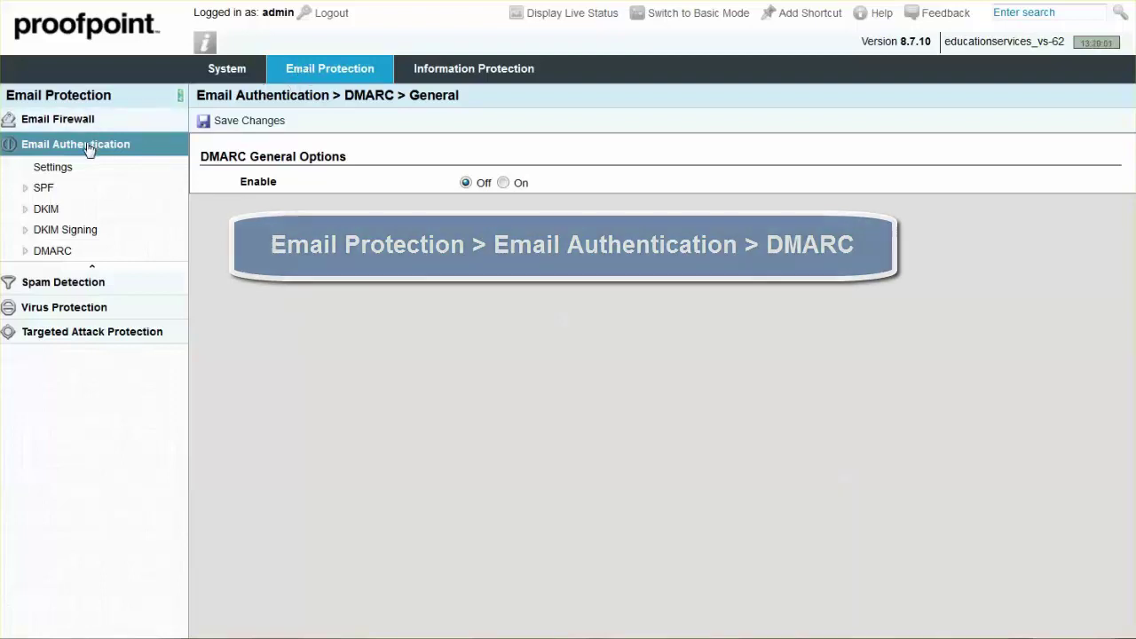
- Turn on DMARC in the general options of email authentication
{"action": "left_click", "coordinate": [55, 253]}
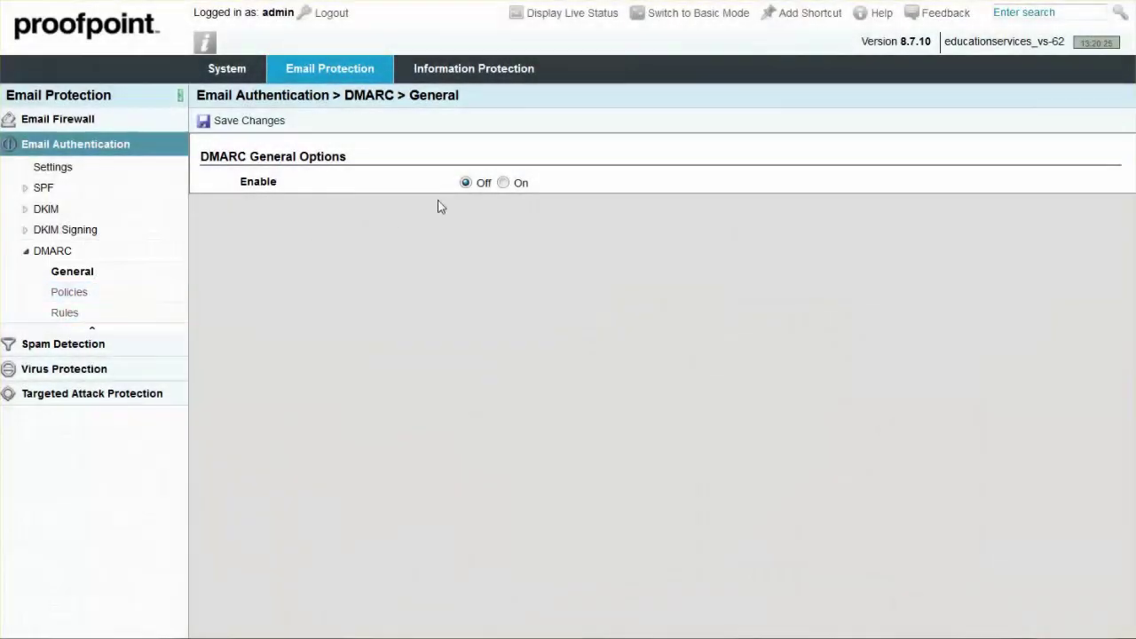
{"action": "left_click", "coordinate": [504, 183]}
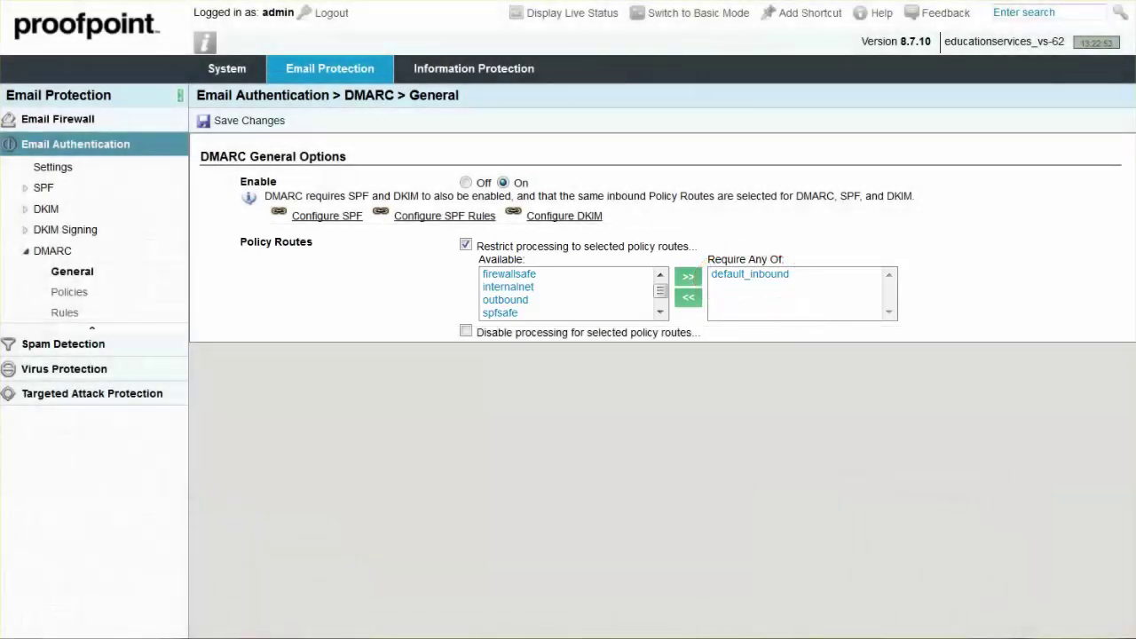
- Open the list of quarantine folders in the system settings
{"action": "left_click", "coordinate": [227, 71]}
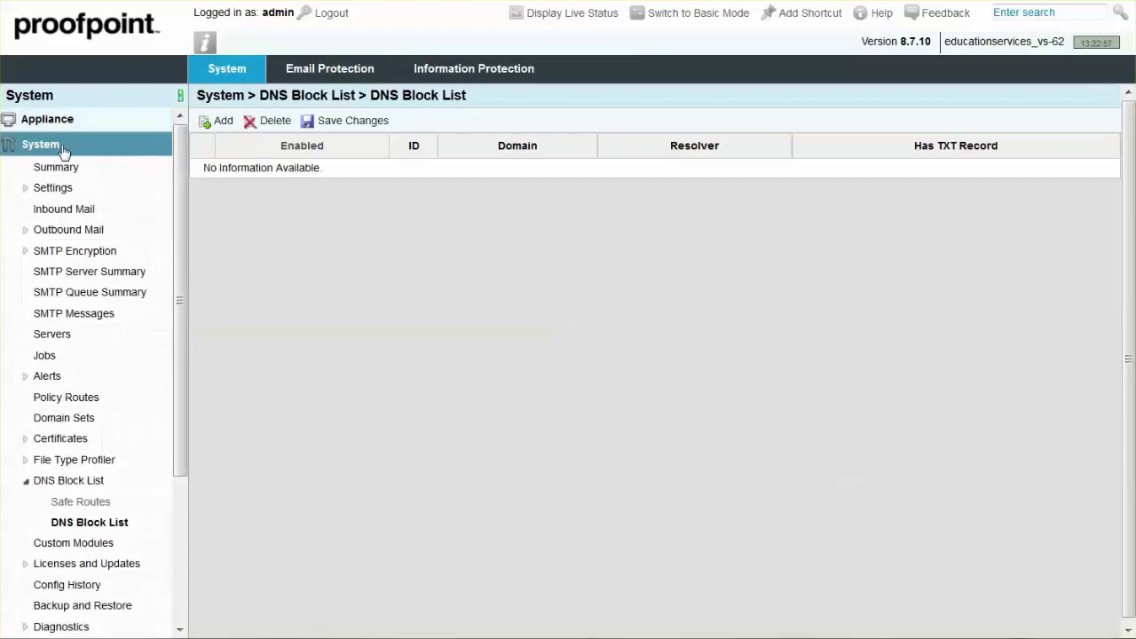
{"action": "left_click", "coordinate": [60, 153]}
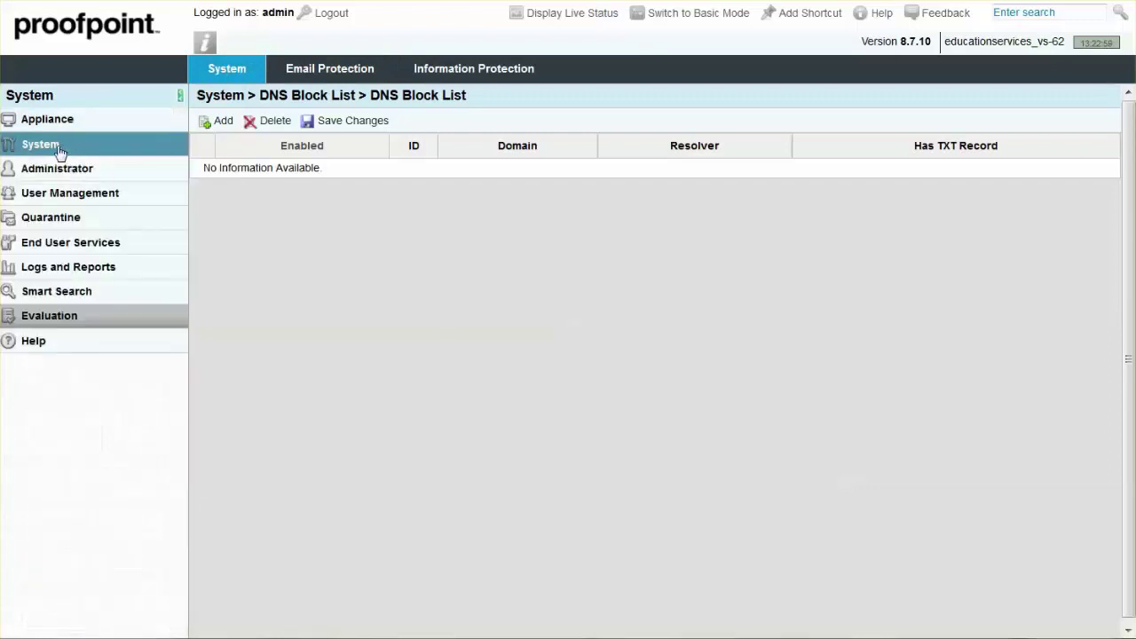
{"action": "left_click", "coordinate": [55, 221]}
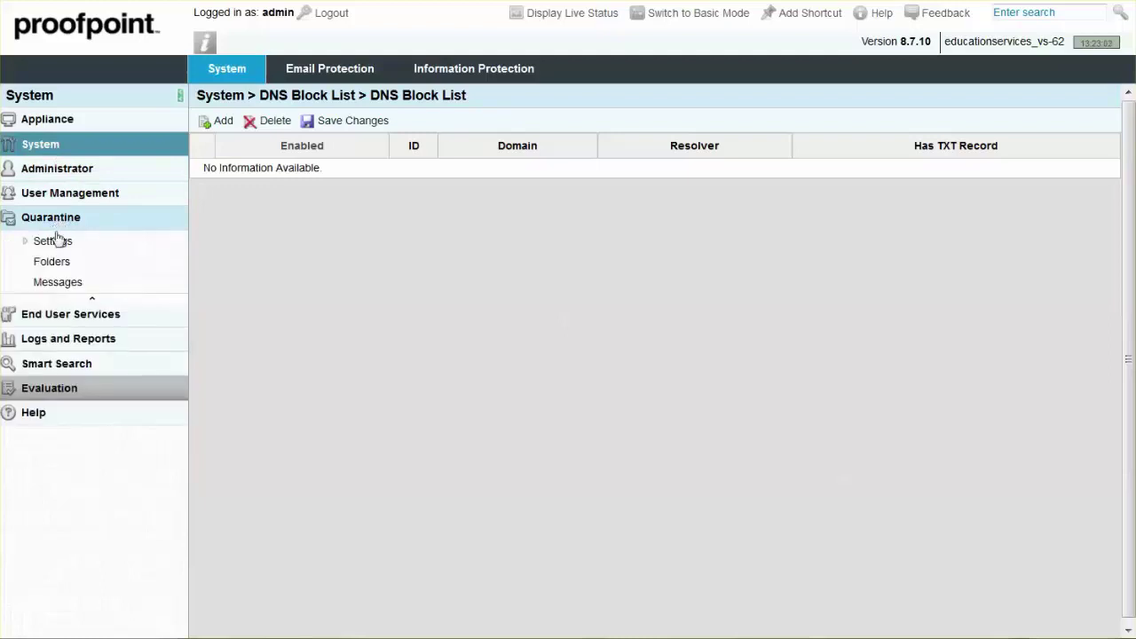
{"action": "left_click", "coordinate": [53, 262]}
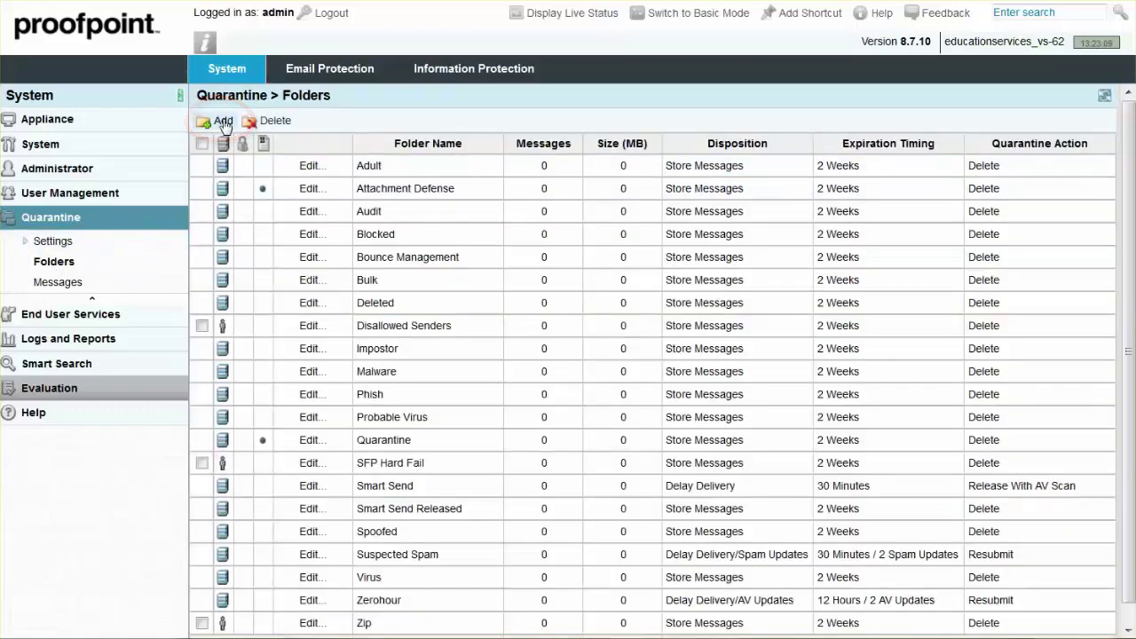
- Add a quarantine folder named DMARC Failures, keeping its default disposition settings
{"action": "left_click", "coordinate": [223, 125]}
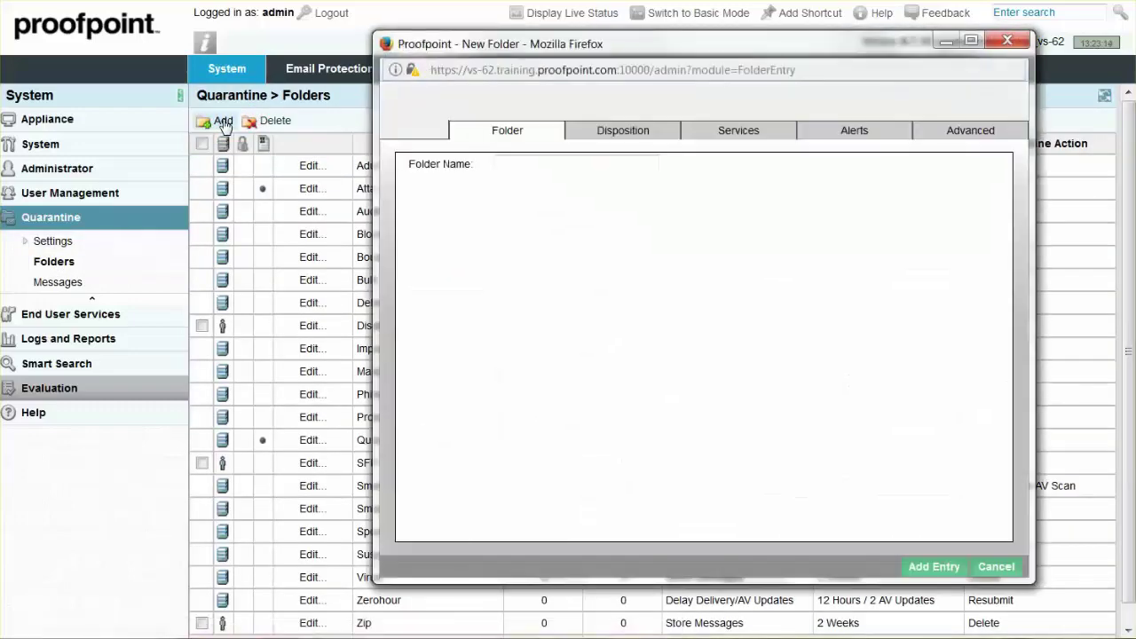
{"action": "left_click", "coordinate": [503, 162]}
{"action": "type", "text": "DMARC"}
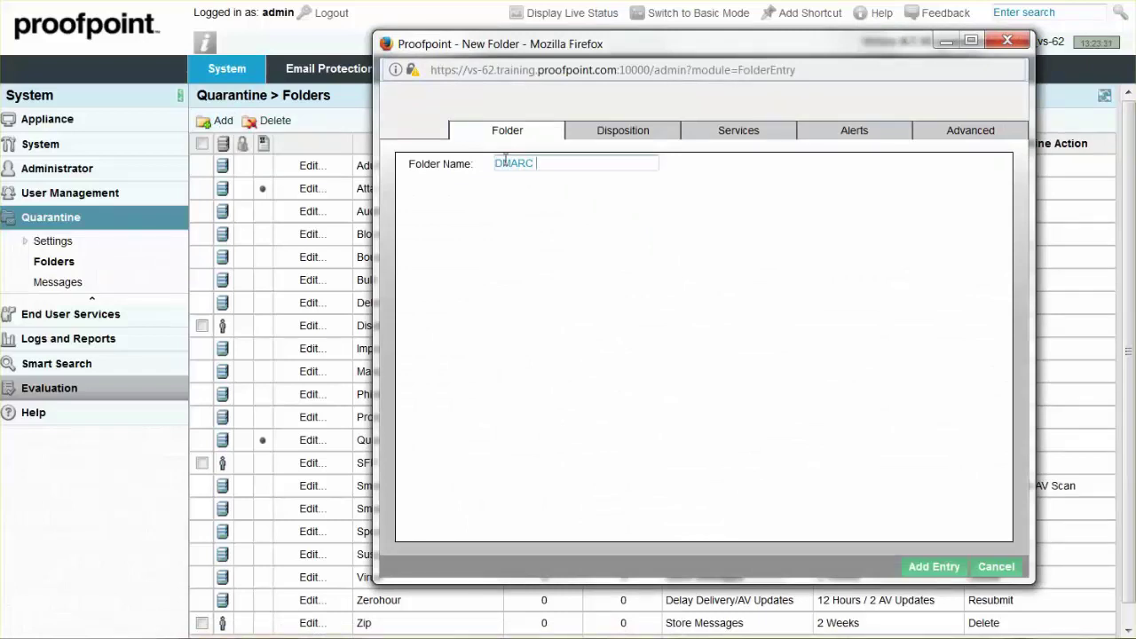
{"action": "type", "text": " Failures"}
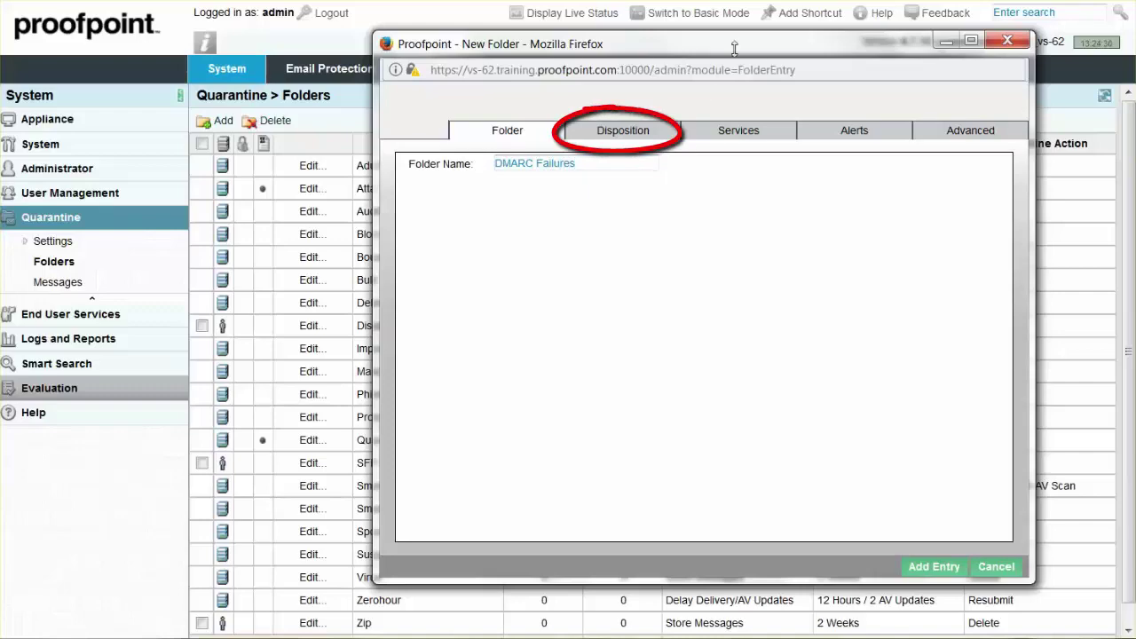
{"action": "left_click", "coordinate": [641, 133]}
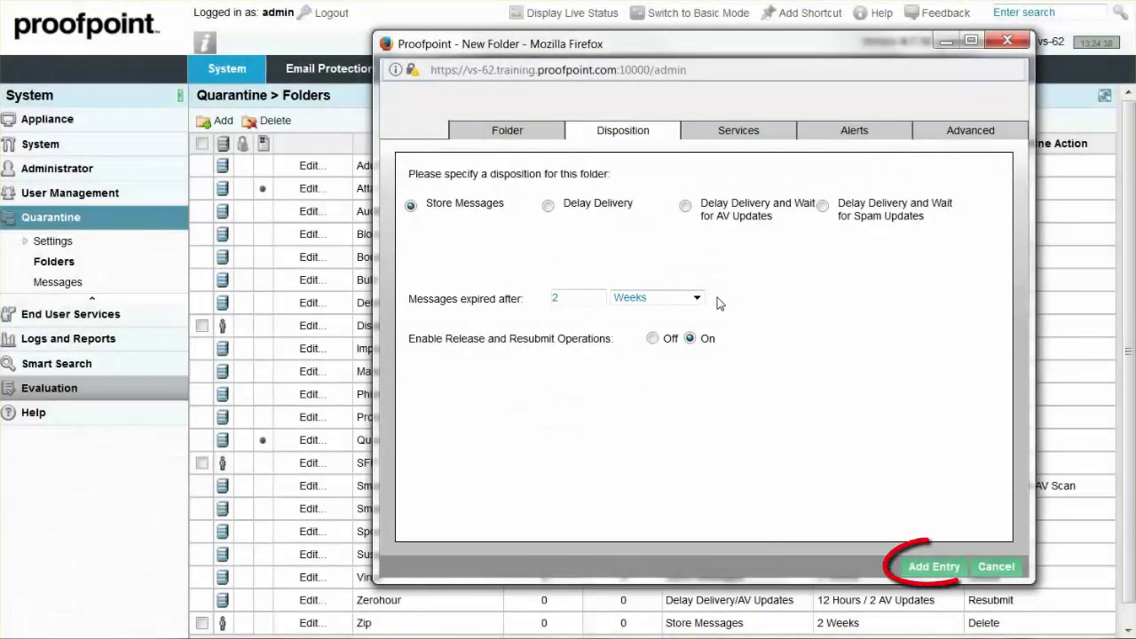
{"action": "left_click", "coordinate": [955, 573]}
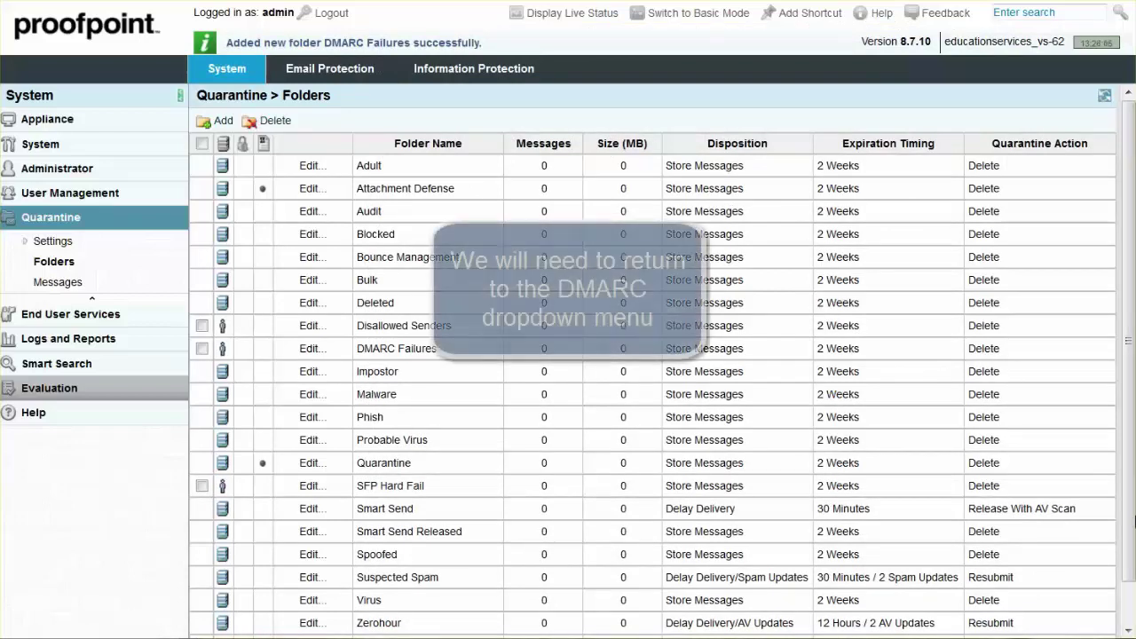
- Return to the DMARC policies under email authentication and open the rules of the default policy
{"action": "left_click", "coordinate": [68, 220]}
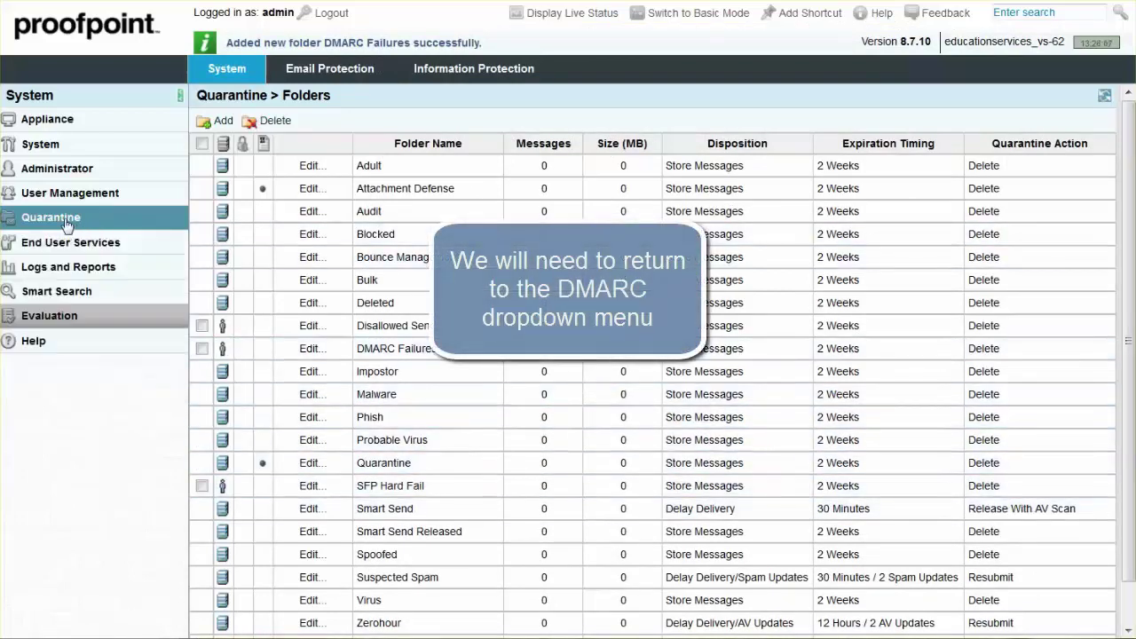
{"action": "left_click", "coordinate": [304, 76]}
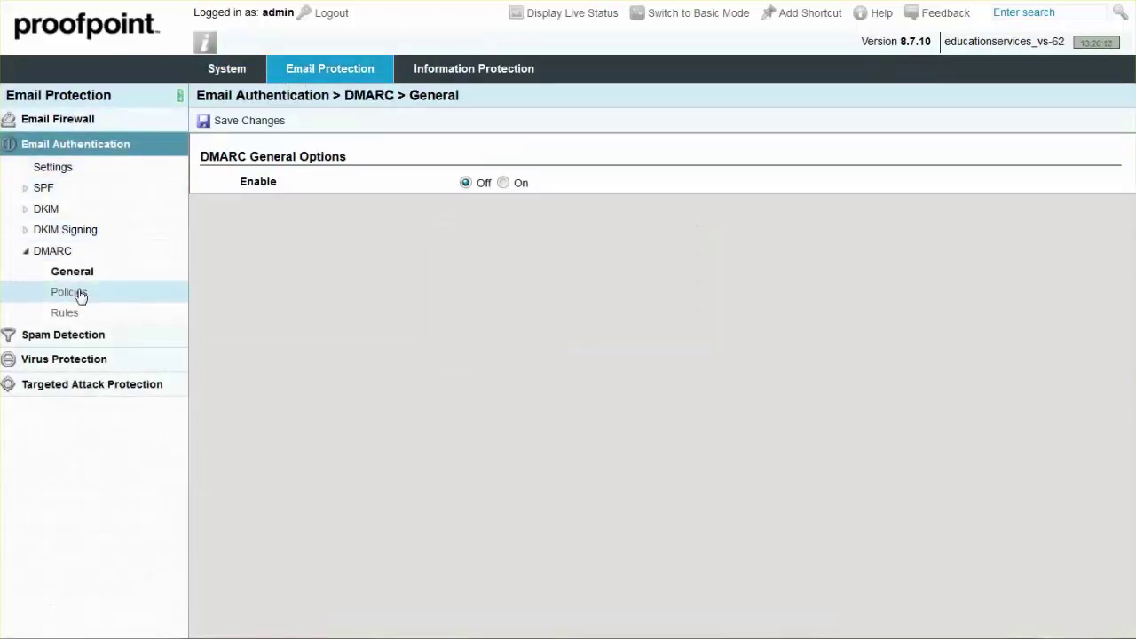
{"action": "left_click", "coordinate": [69, 293]}
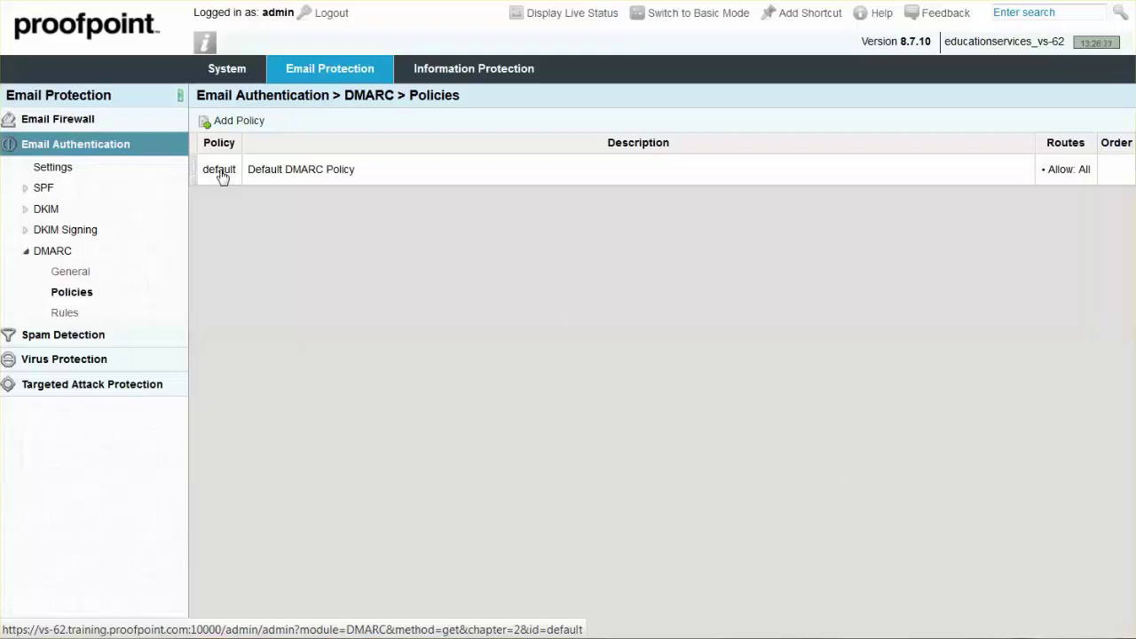
{"action": "left_click", "coordinate": [220, 170]}
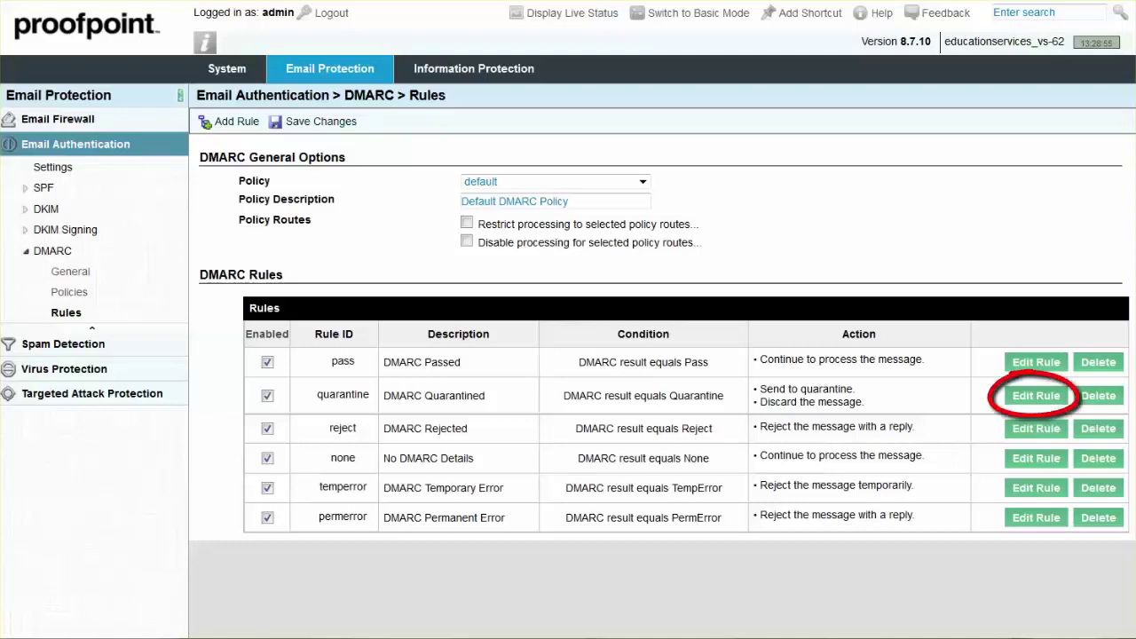
- Change the DMARC quarantine rule to use the DMARC Failures folder with the Continue delivery method, and save it
{"action": "left_click", "coordinate": [1030, 396]}
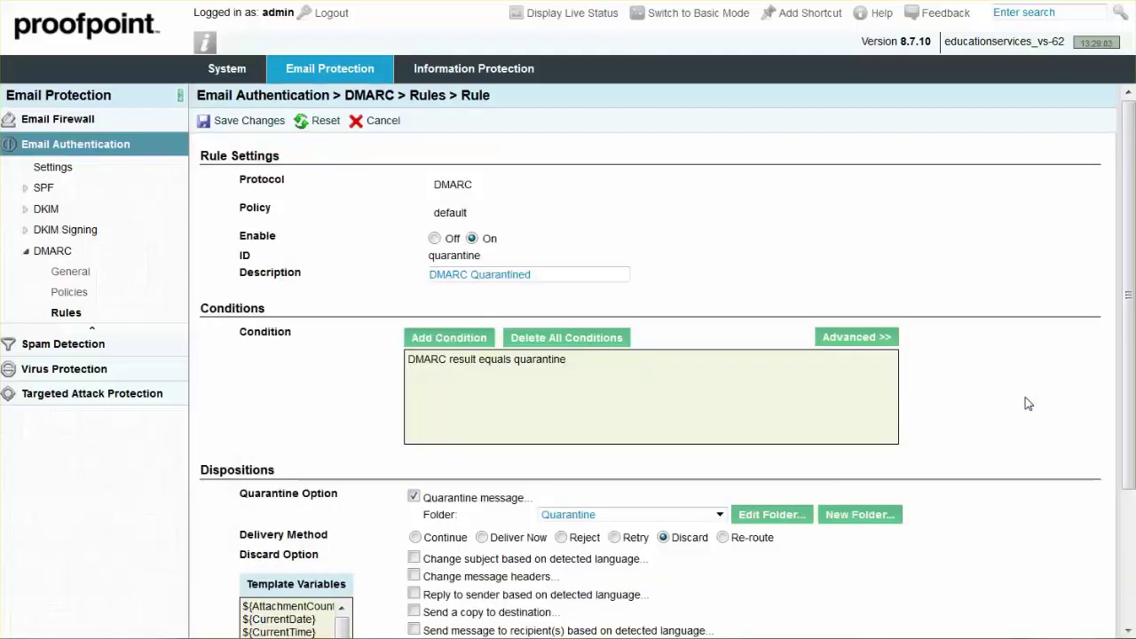
{"action": "left_click", "coordinate": [631, 514]}
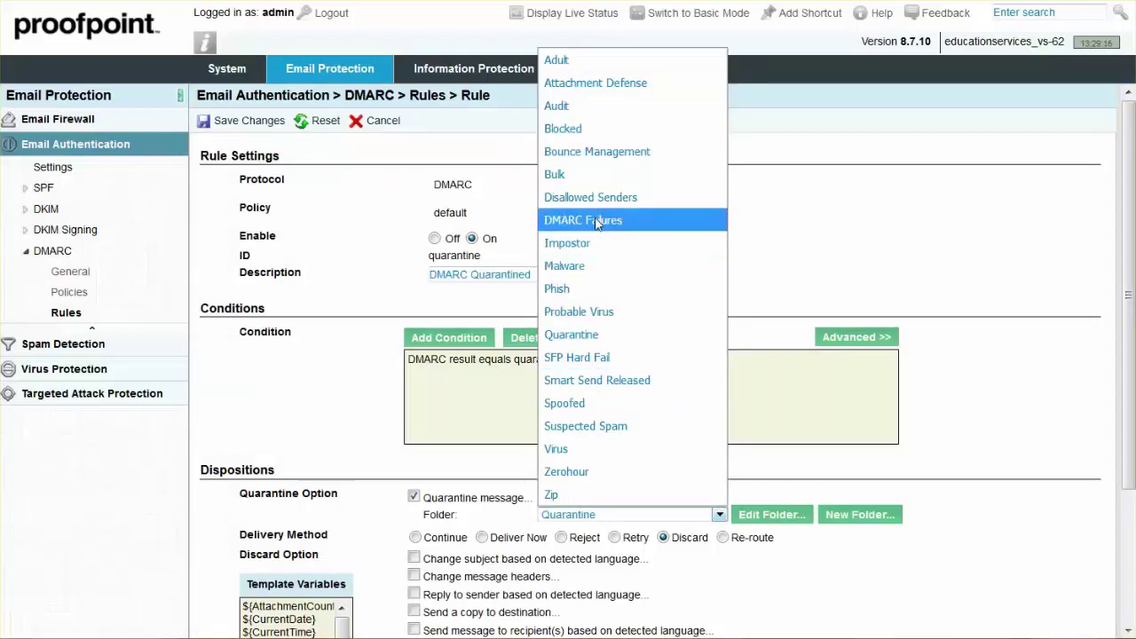
{"action": "left_click", "coordinate": [643, 225]}
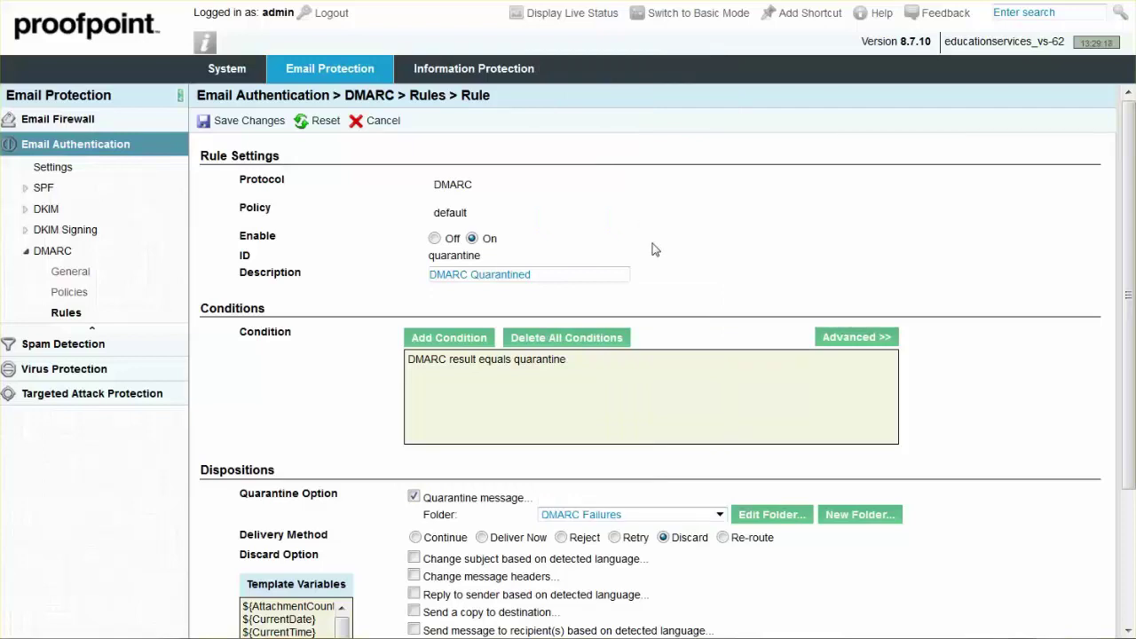
{"action": "left_click", "coordinate": [416, 537]}
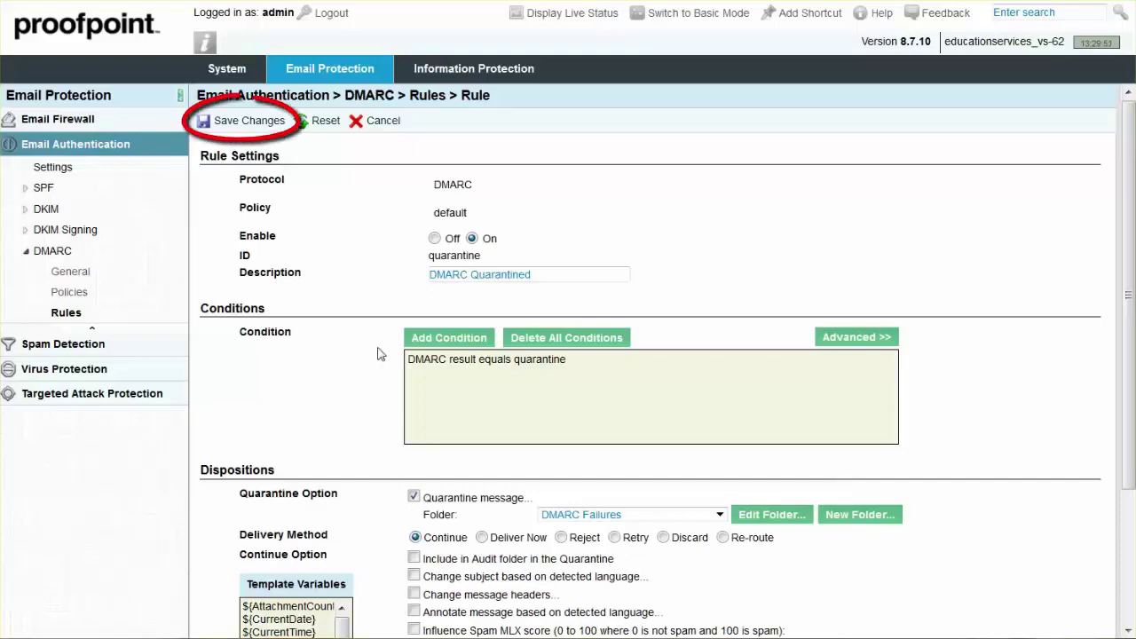
{"action": "left_click", "coordinate": [249, 120]}
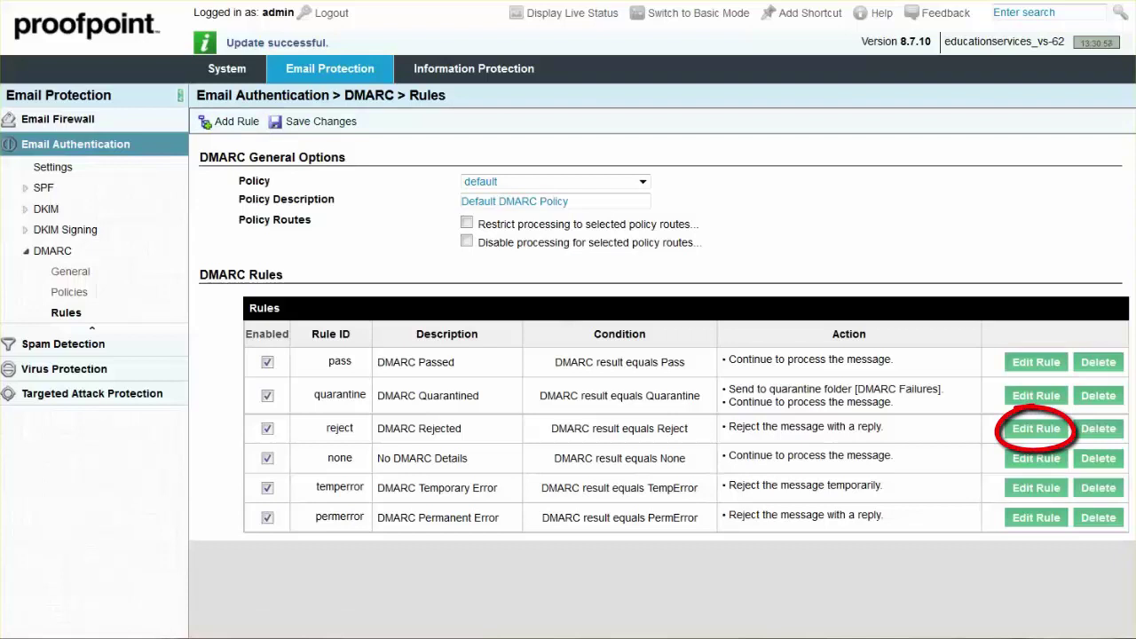
- Enable quarantining to the DMARC Failures folder in the DMARC reject rule, set delivery to Continue, and save it
{"action": "left_click", "coordinate": [1038, 431]}
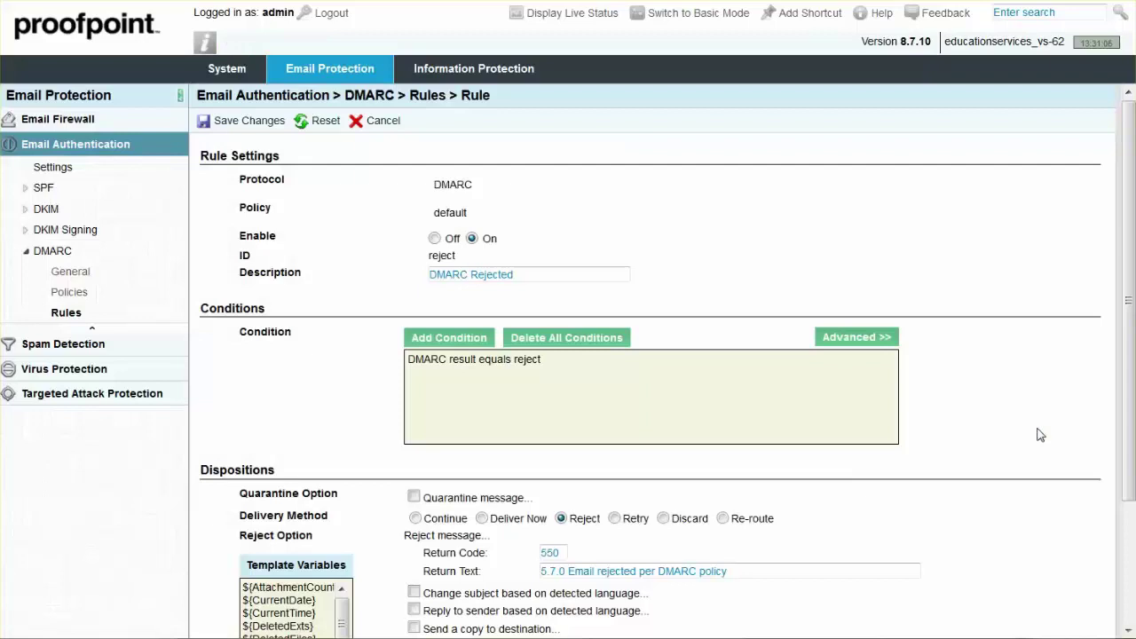
{"action": "left_click", "coordinate": [413, 497]}
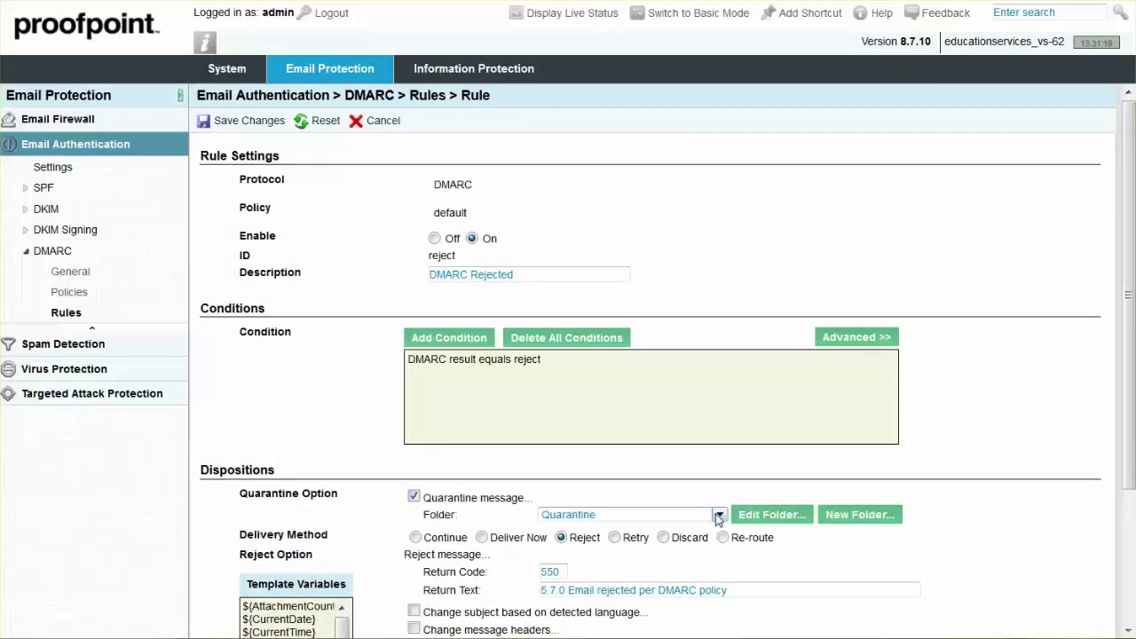
{"action": "left_click", "coordinate": [719, 517]}
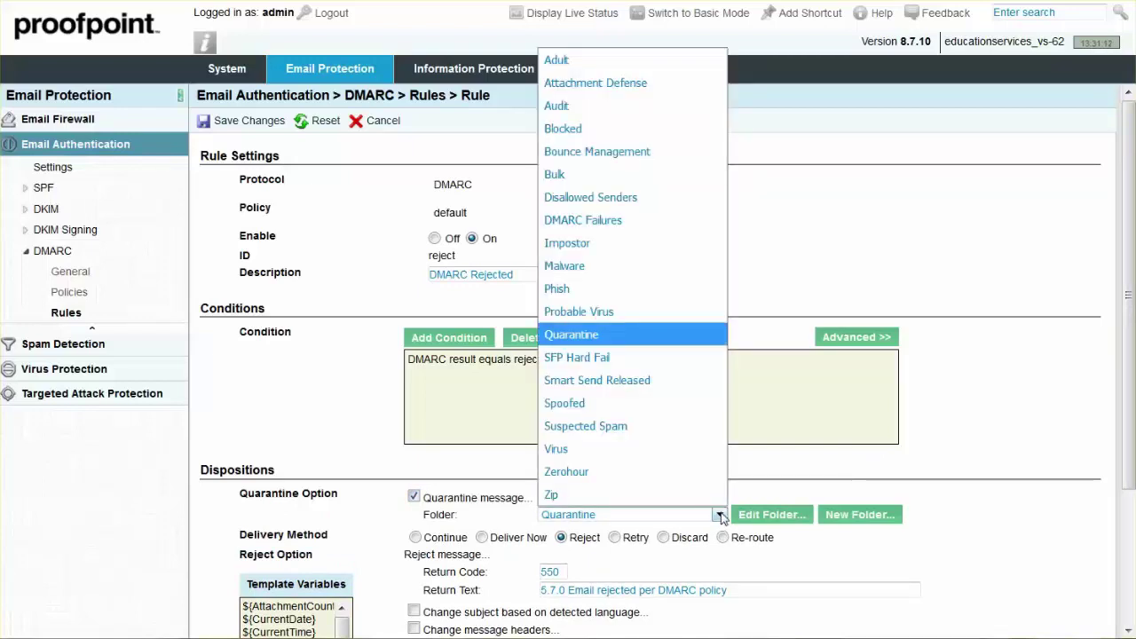
{"action": "left_click", "coordinate": [642, 228]}
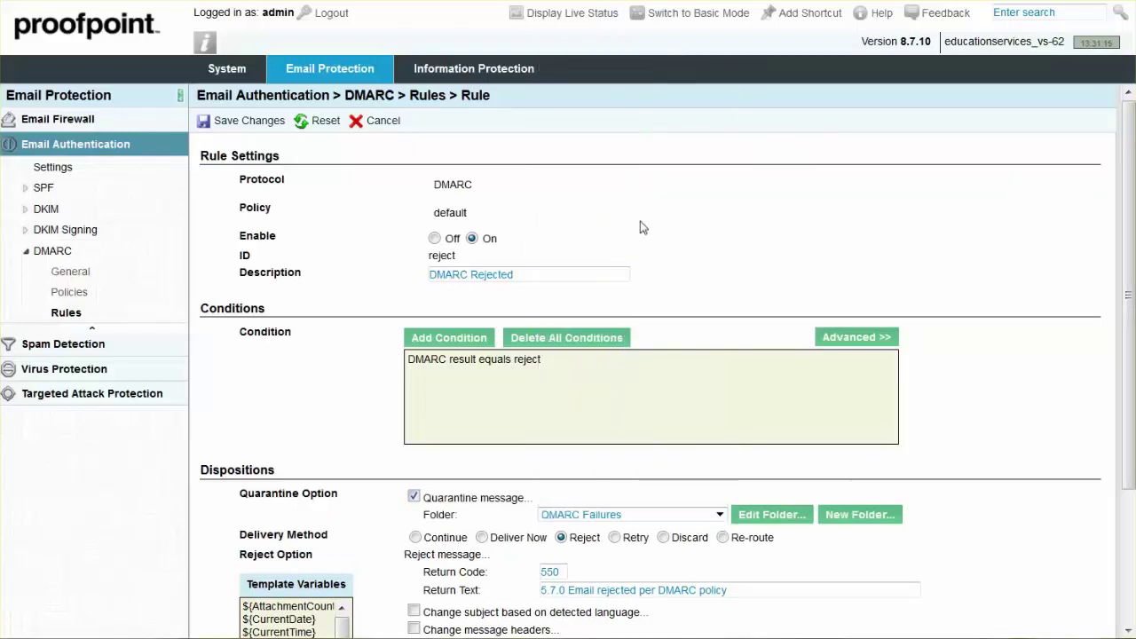
{"action": "left_click", "coordinate": [415, 538]}
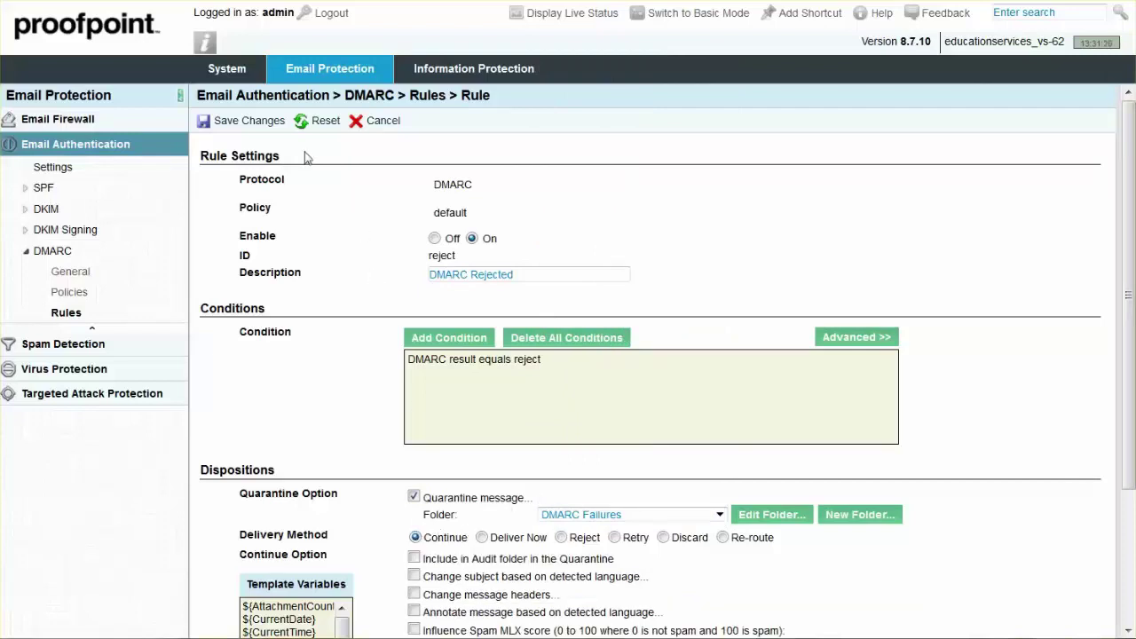
{"action": "left_click", "coordinate": [266, 122]}
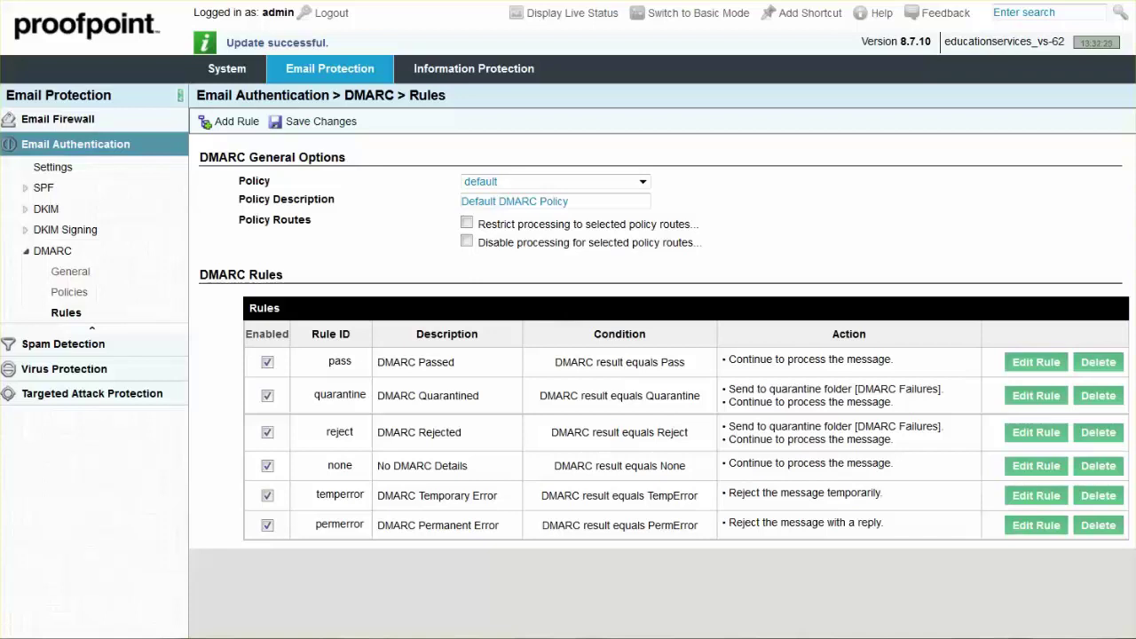
- Review the quarantined messages in the DMARC Failures folder
{"action": "left_click", "coordinate": [228, 71]}
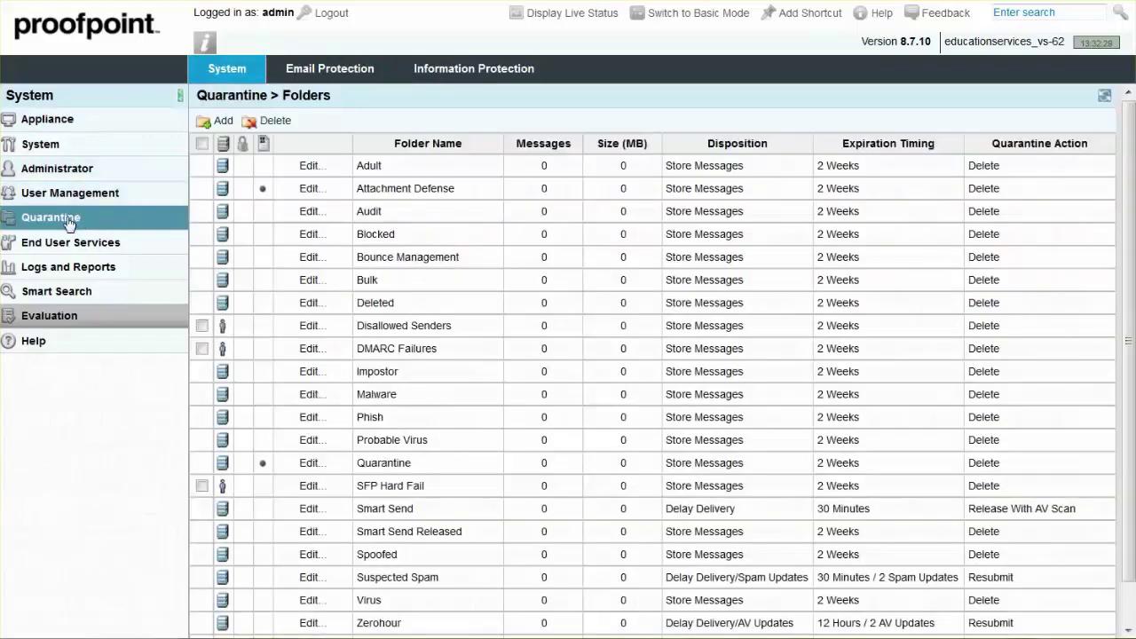
{"action": "left_click", "coordinate": [69, 222]}
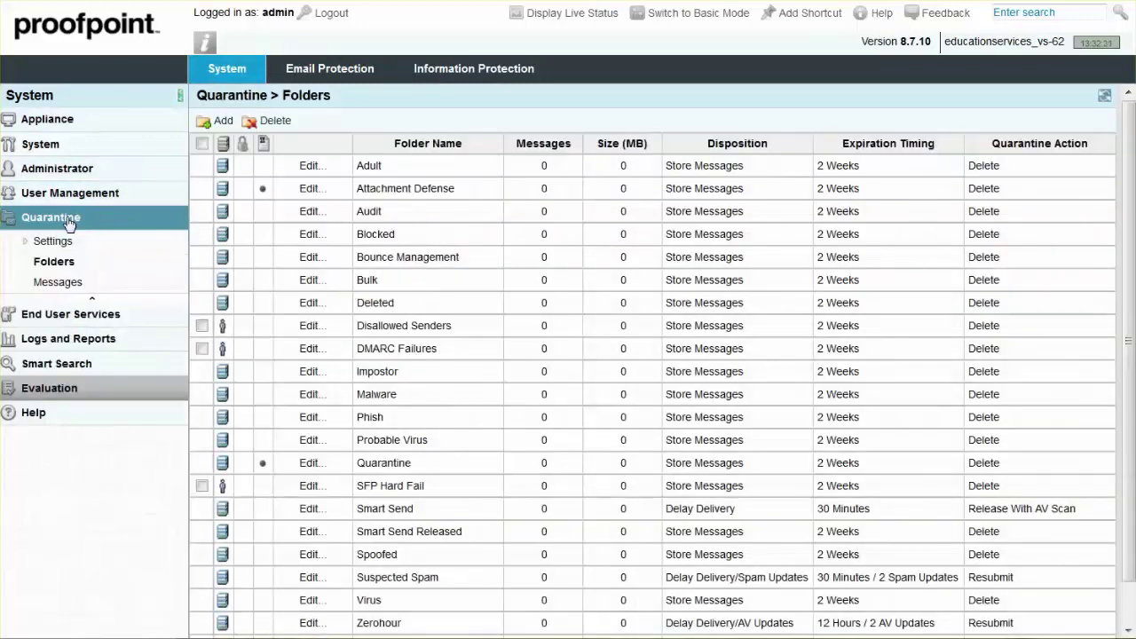
{"action": "left_click", "coordinate": [169, 279]}
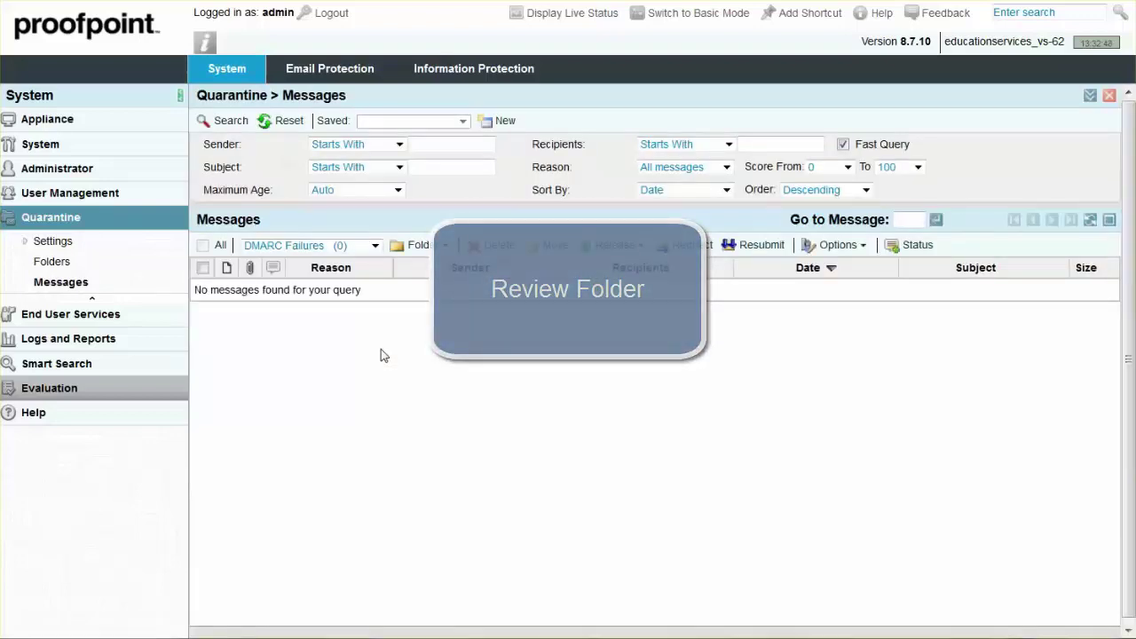
- Add a quarantine folder named DMARC Quarantine, keeping its default disposition settings
{"action": "left_click", "coordinate": [71, 267]}
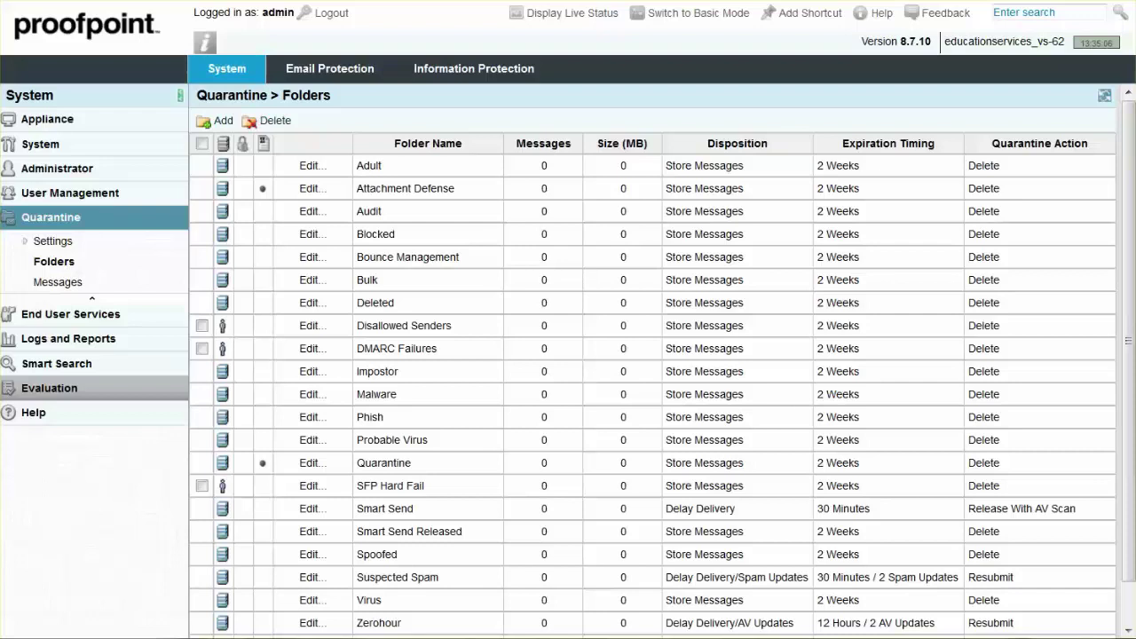
{"action": "left_click", "coordinate": [227, 122]}
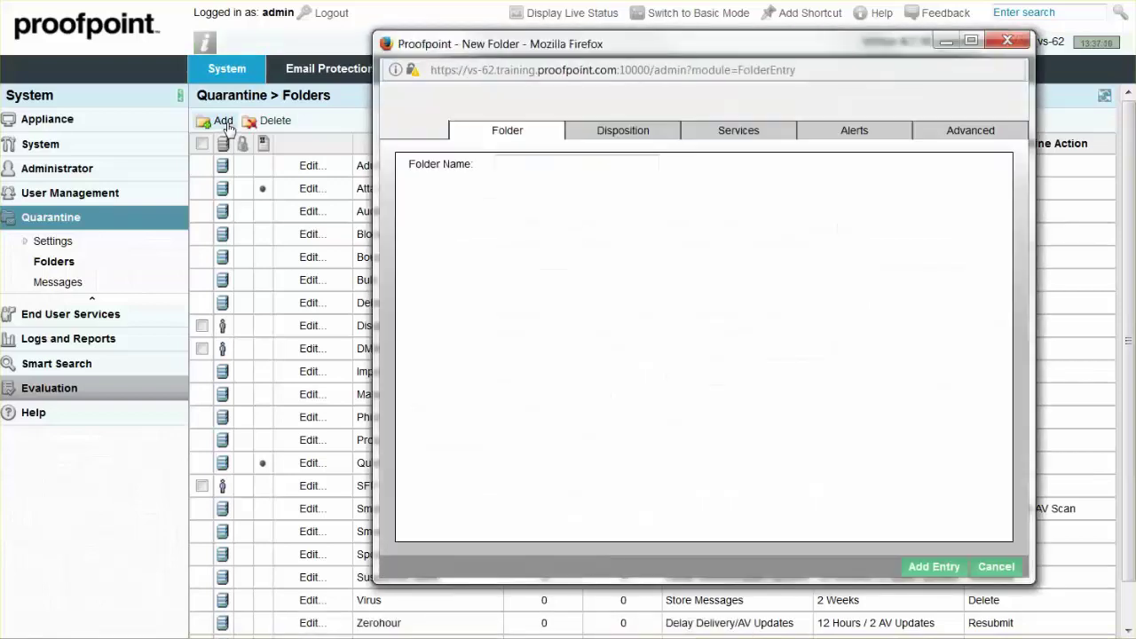
{"action": "left_click", "coordinate": [510, 164]}
{"action": "type", "text": "DMARC"}
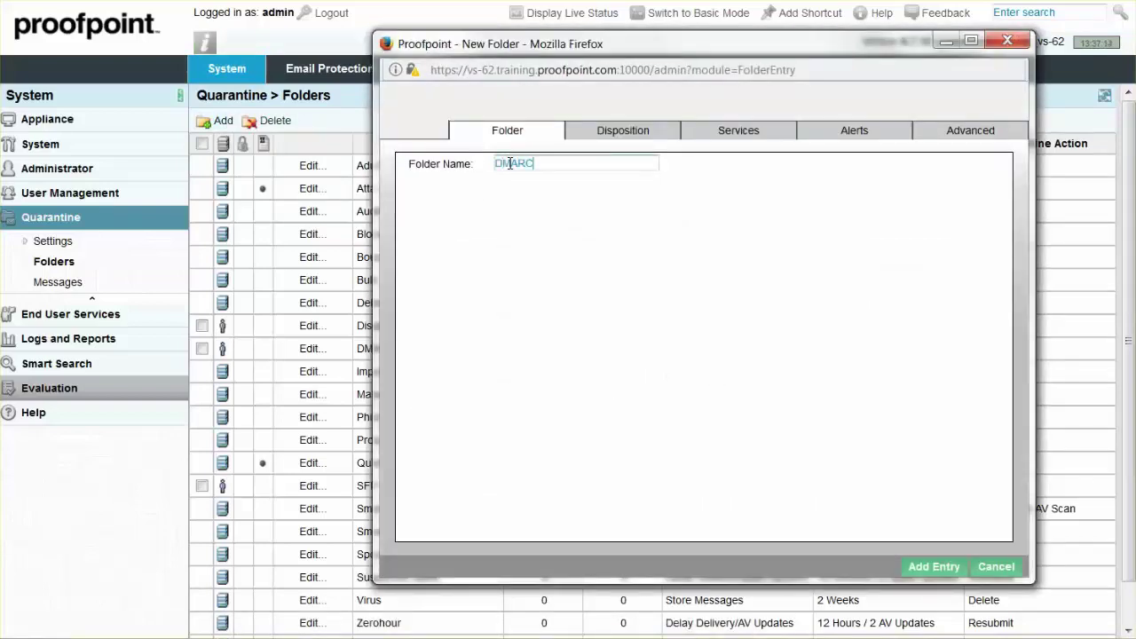
{"action": "type", "text": " Quarantine"}
{"action": "left_click", "coordinate": [667, 141]}
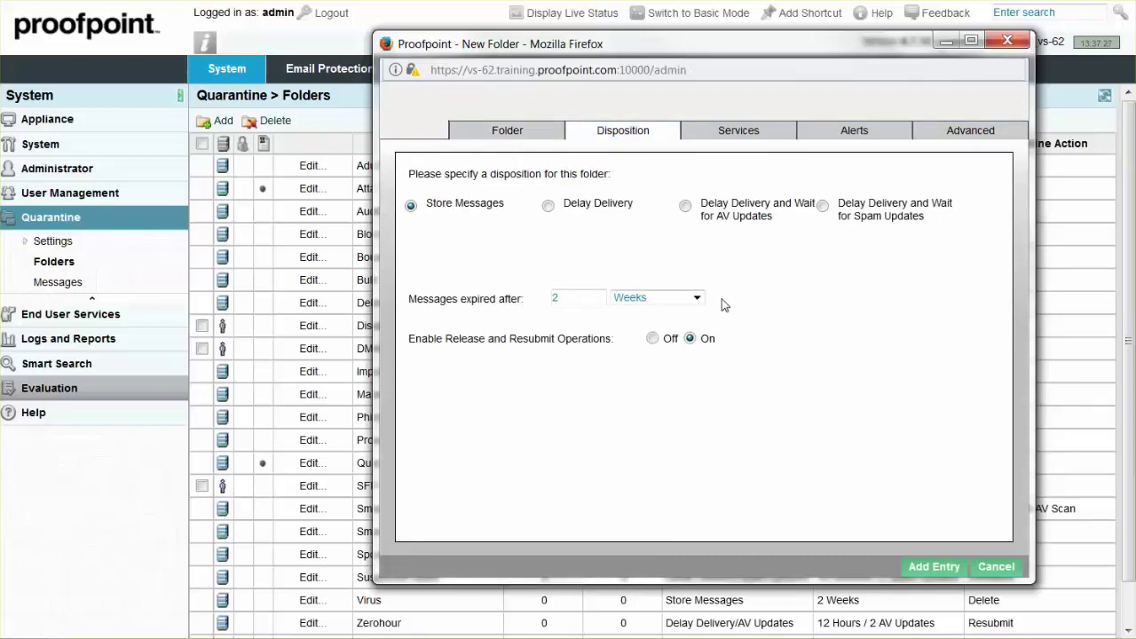
{"action": "left_click", "coordinate": [954, 567]}
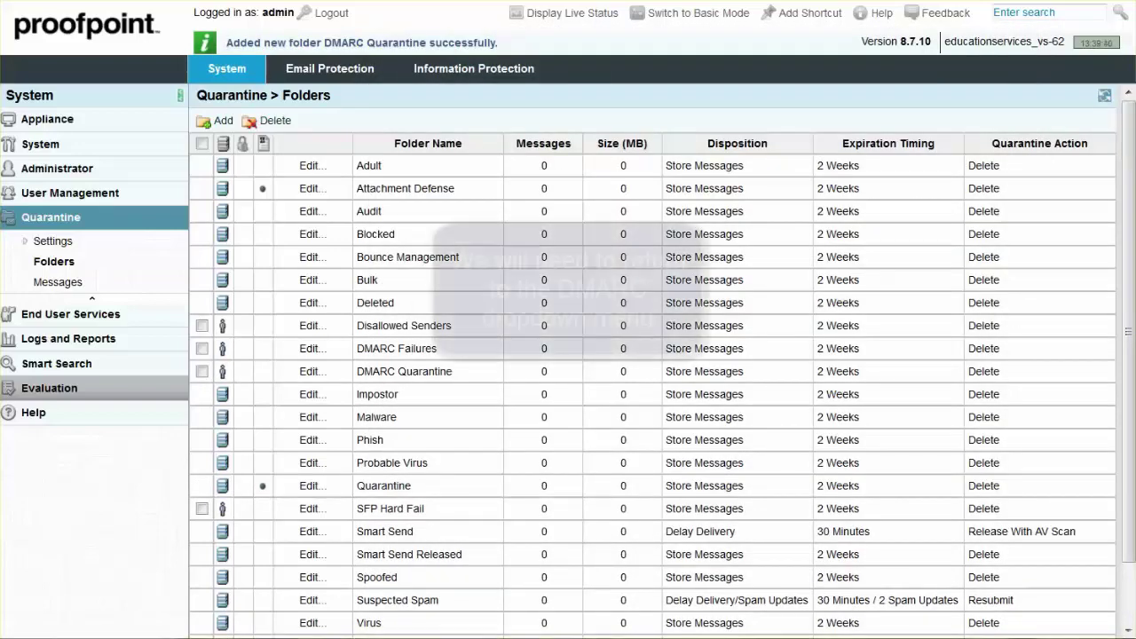
- Add a DMARC policy named block with the description DMARC Blocking Policy, cloning its rules from default, and save it
{"action": "left_click", "coordinate": [345, 71]}
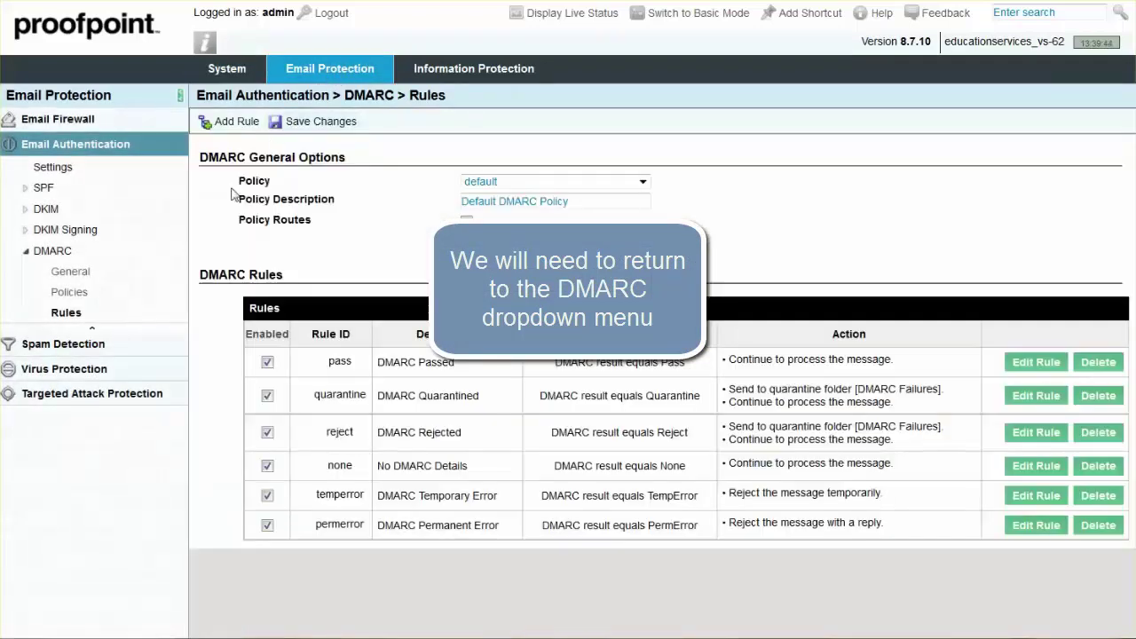
{"action": "left_click", "coordinate": [89, 298]}
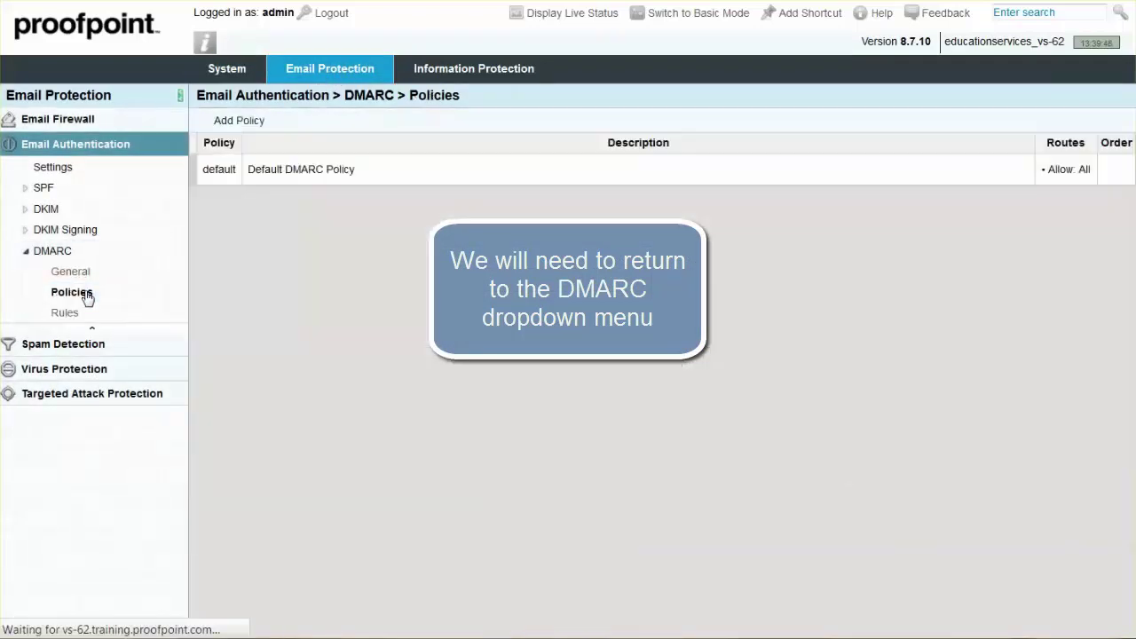
{"action": "left_click", "coordinate": [238, 122]}
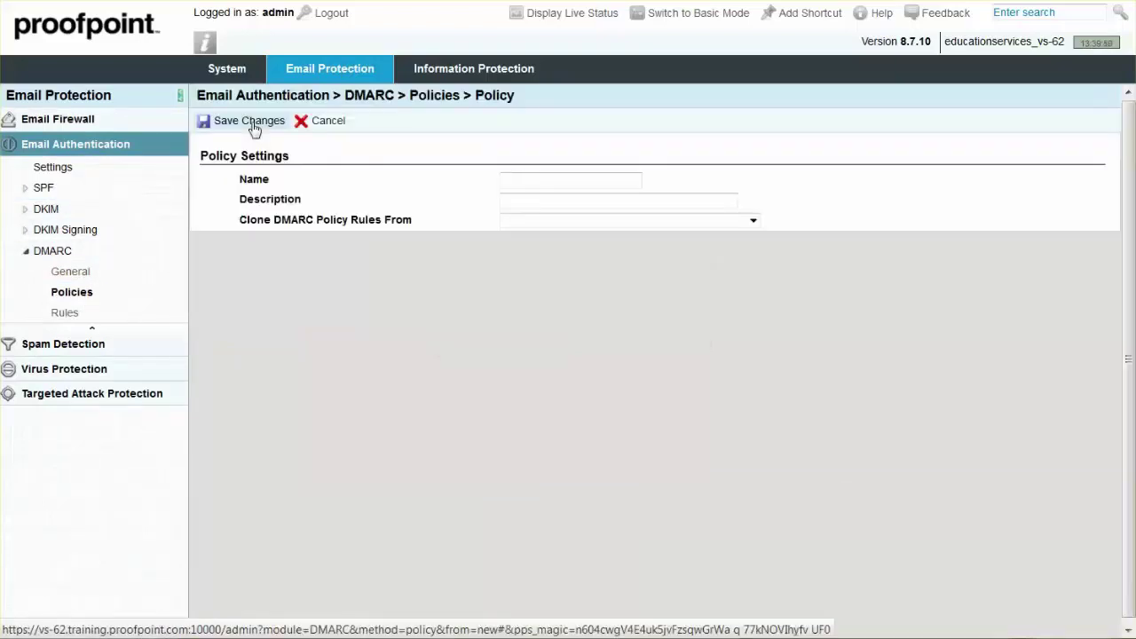
{"action": "left_click", "coordinate": [516, 182]}
{"action": "type", "text": "block"}
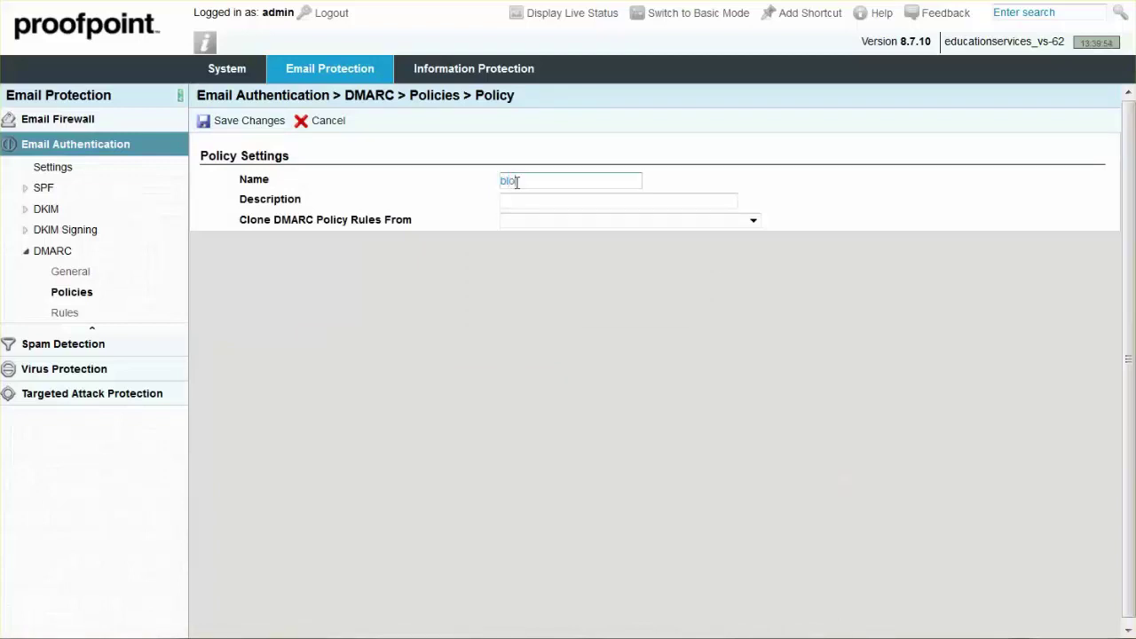
{"action": "left_click", "coordinate": [517, 198]}
{"action": "type", "text": "DMARC"}
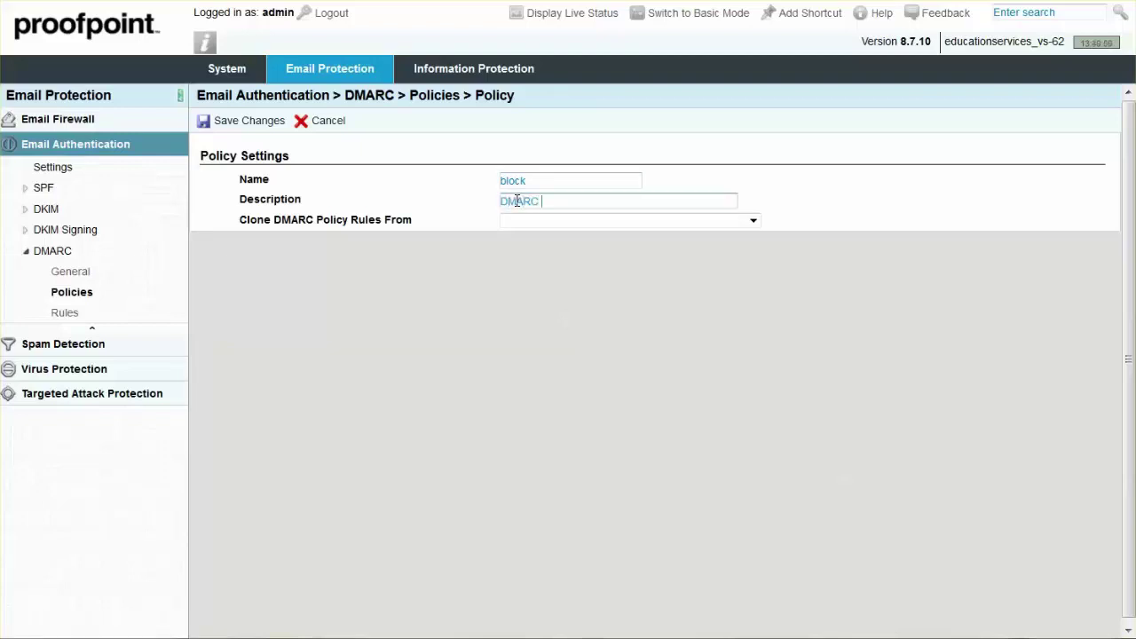
{"action": "type", "text": " Blocking Policy"}
{"action": "left_click", "coordinate": [752, 220]}
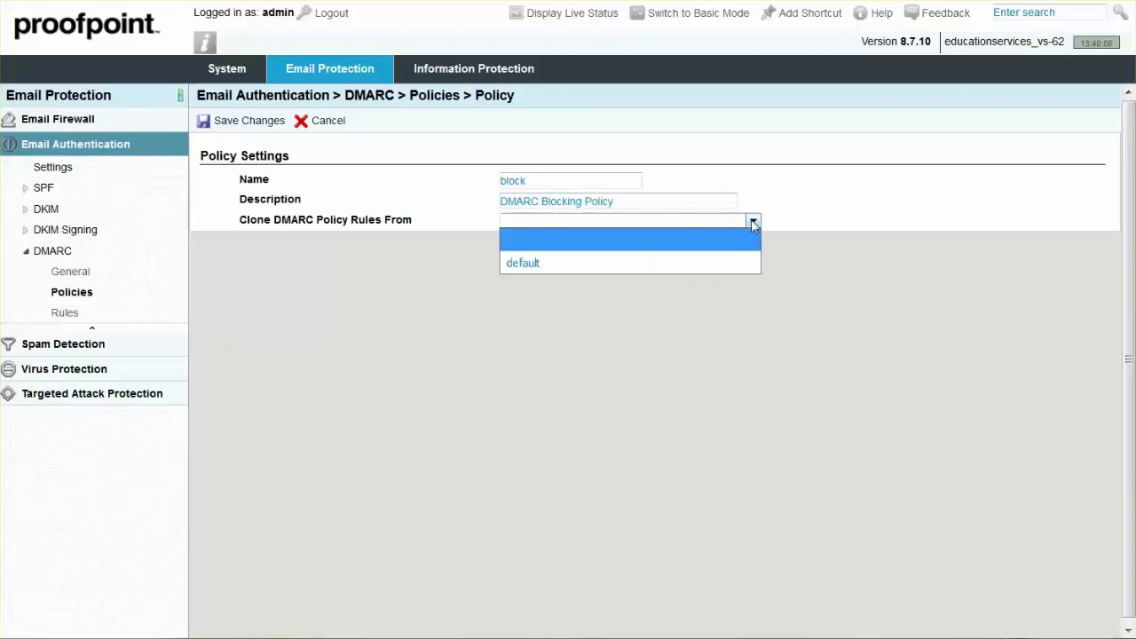
{"action": "left_click", "coordinate": [720, 256]}
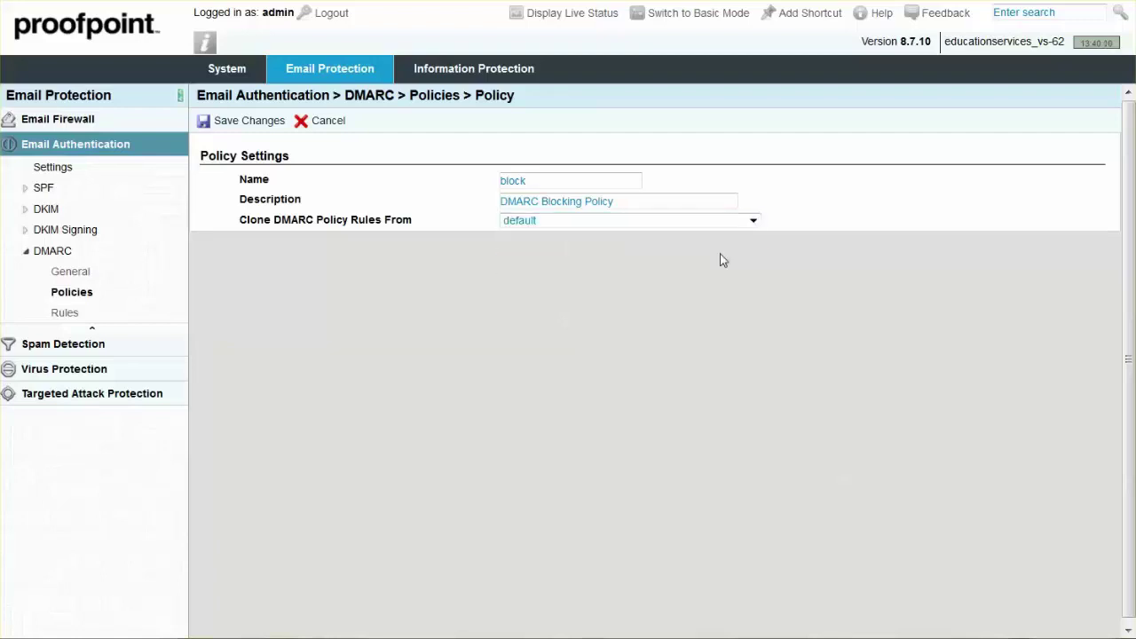
{"action": "left_click", "coordinate": [273, 125]}
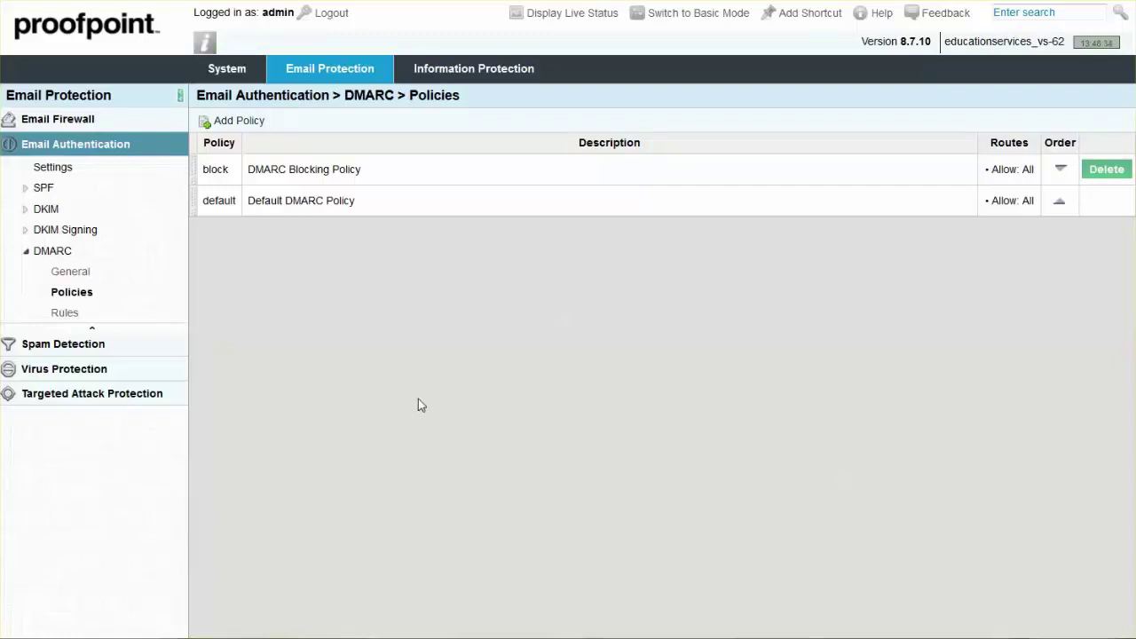
- In the block policy's quarantine rule, set the folder to DMARC Quarantine, delivery to Discard, enable stopping further rule evaluation and execution, and save
{"action": "left_click", "coordinate": [285, 172]}
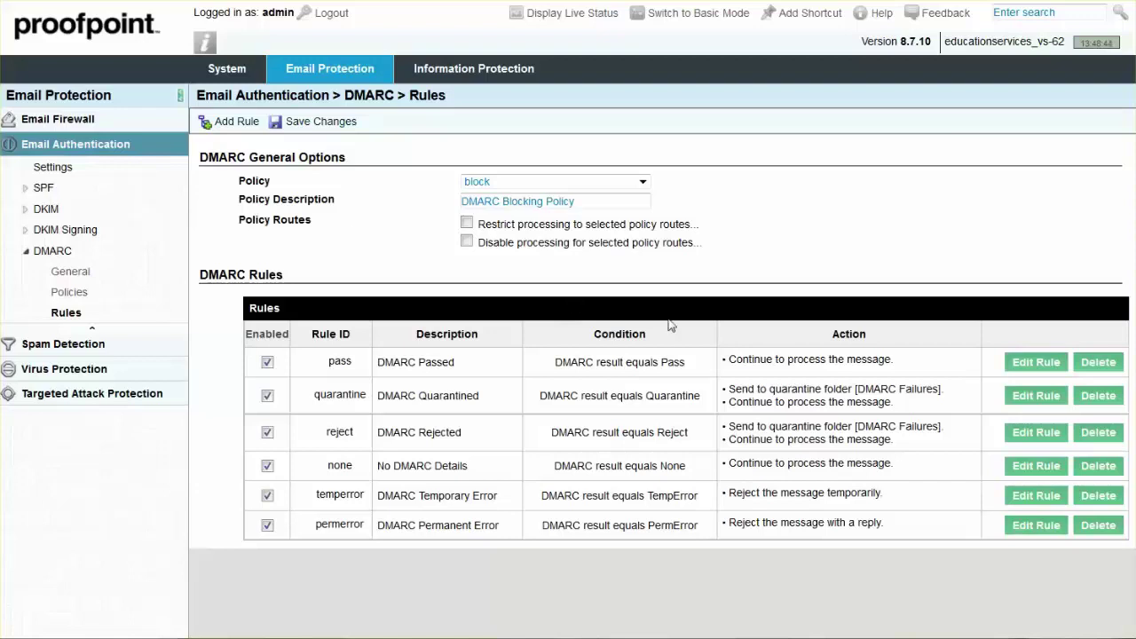
{"action": "left_click", "coordinate": [1041, 398]}
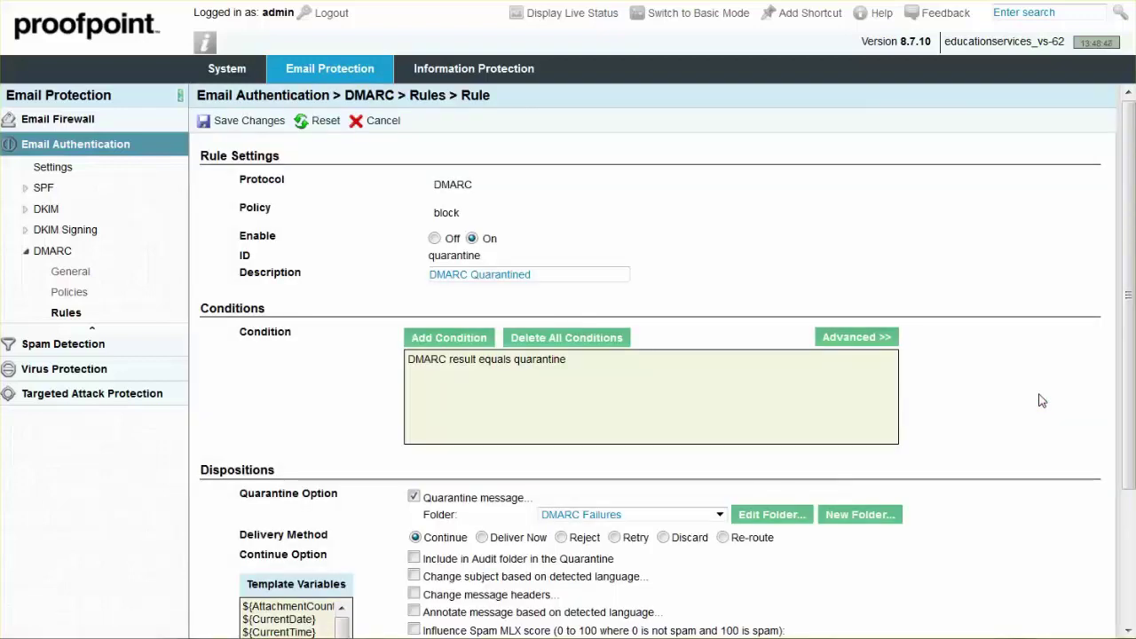
{"action": "left_click", "coordinate": [720, 515]}
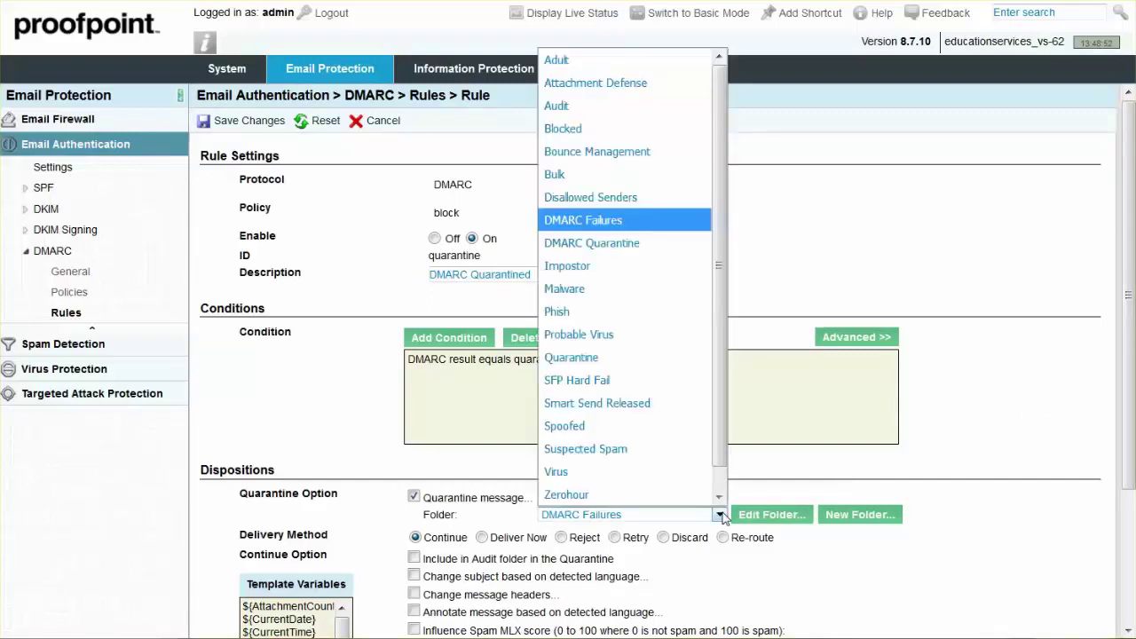
{"action": "left_click", "coordinate": [612, 248]}
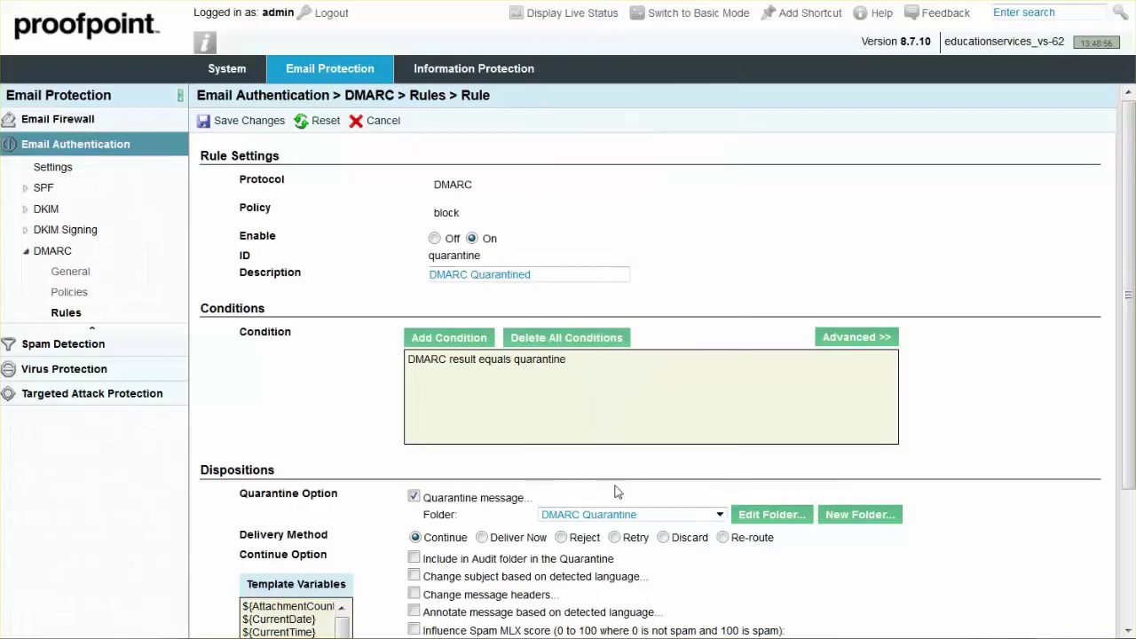
{"action": "left_click", "coordinate": [663, 538]}
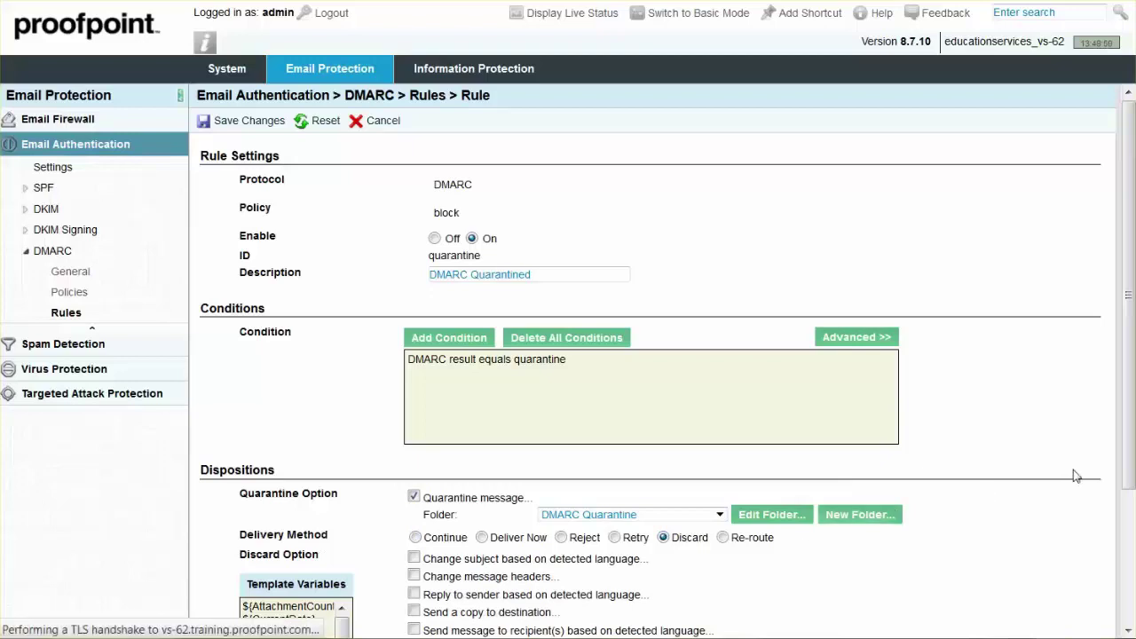
{"action": "left_click_drag", "start_coordinate": [1128, 474], "coordinate": [1130, 495]}
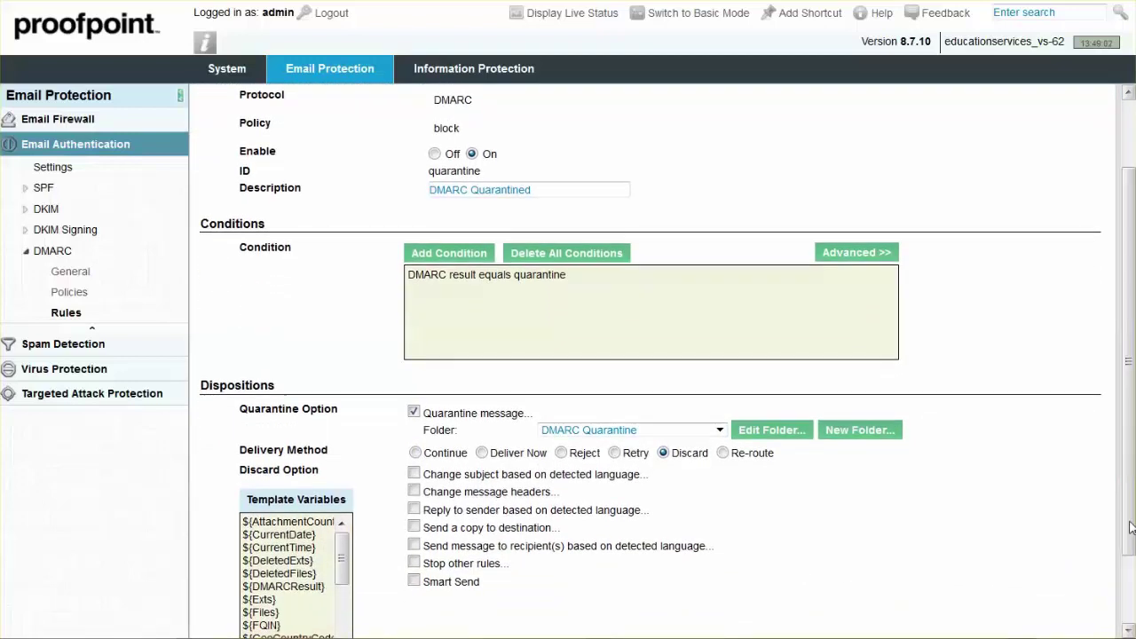
{"action": "left_click", "coordinate": [414, 562]}
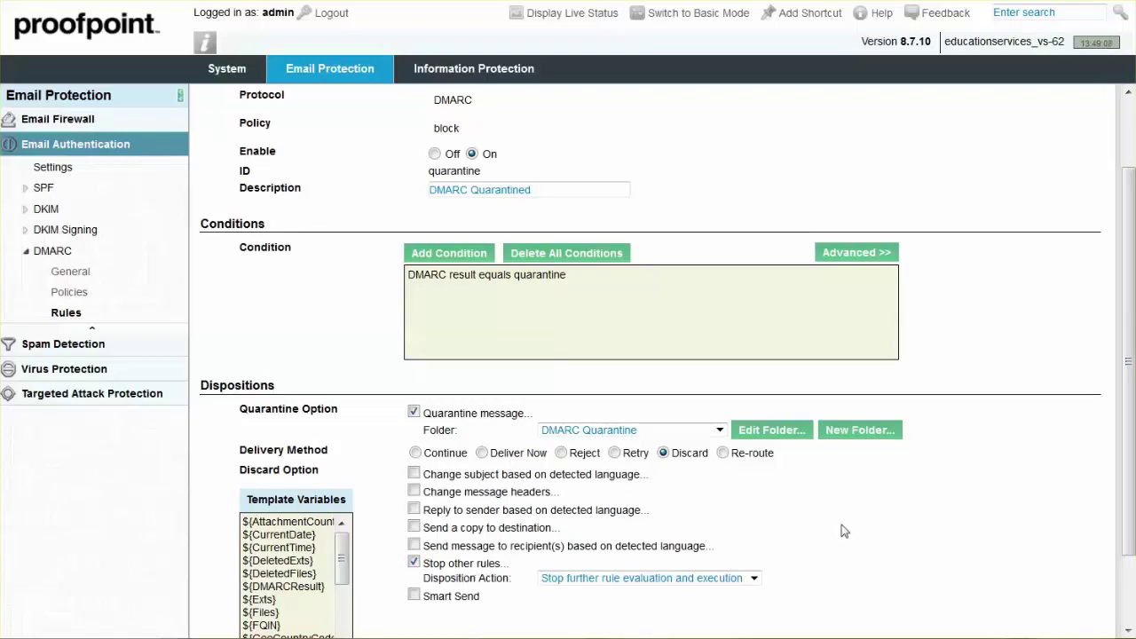
{"action": "scroll", "coordinate": [1131, 479], "scroll_direction": "up", "scroll_amount": 2}
{"action": "scroll", "coordinate": [1132, 480], "scroll_direction": "up", "scroll_amount": 2}
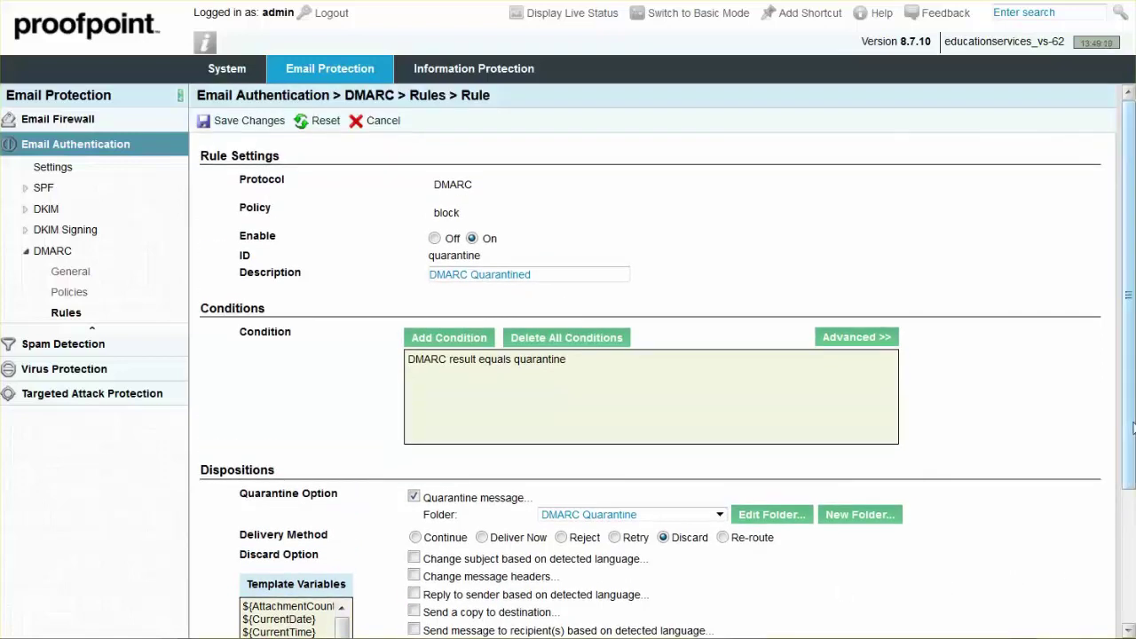
{"action": "left_click", "coordinate": [252, 121]}
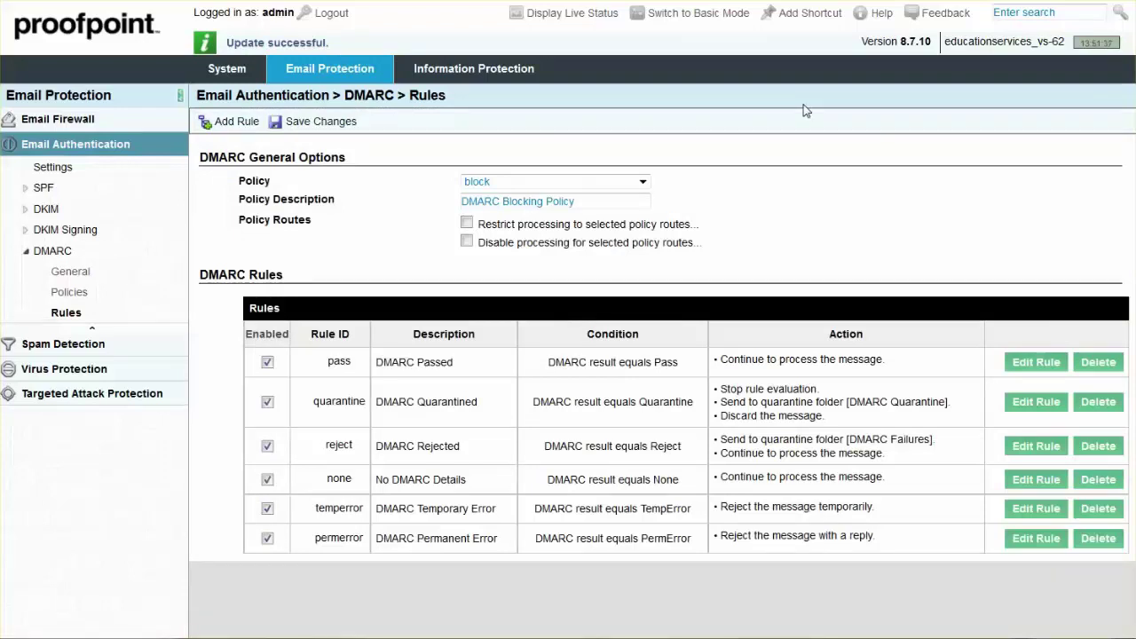
- In the block policy's reject rule, turn off quarantining, set delivery to Reject with return text "5.7.0 Rejected by DMARC Policy", and save
{"action": "left_click", "coordinate": [1049, 450]}
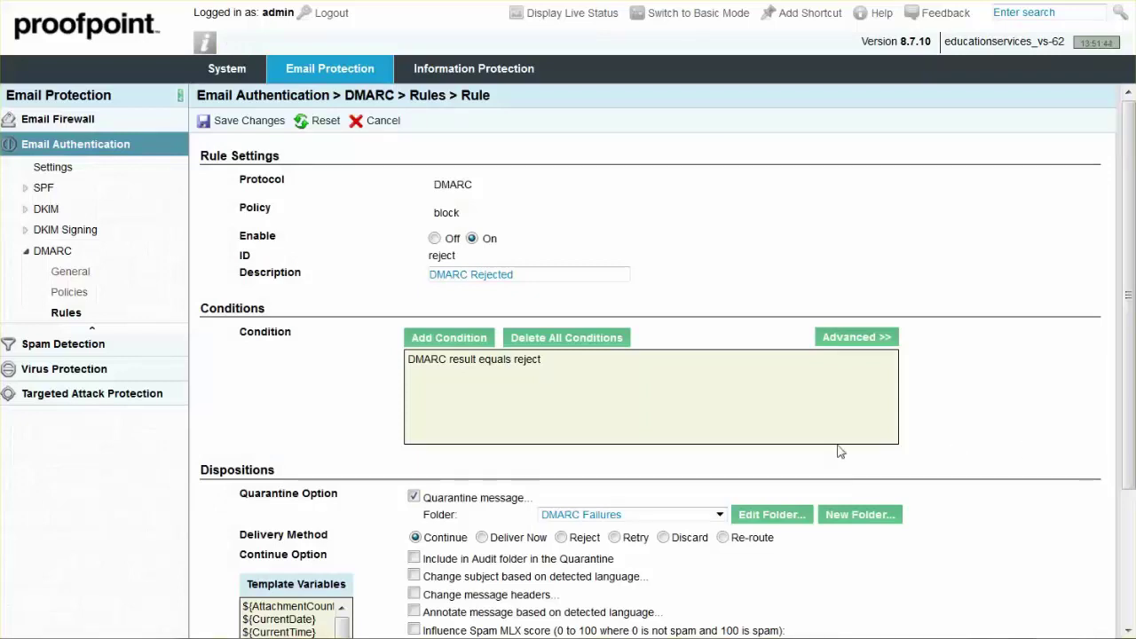
{"action": "left_click", "coordinate": [413, 497]}
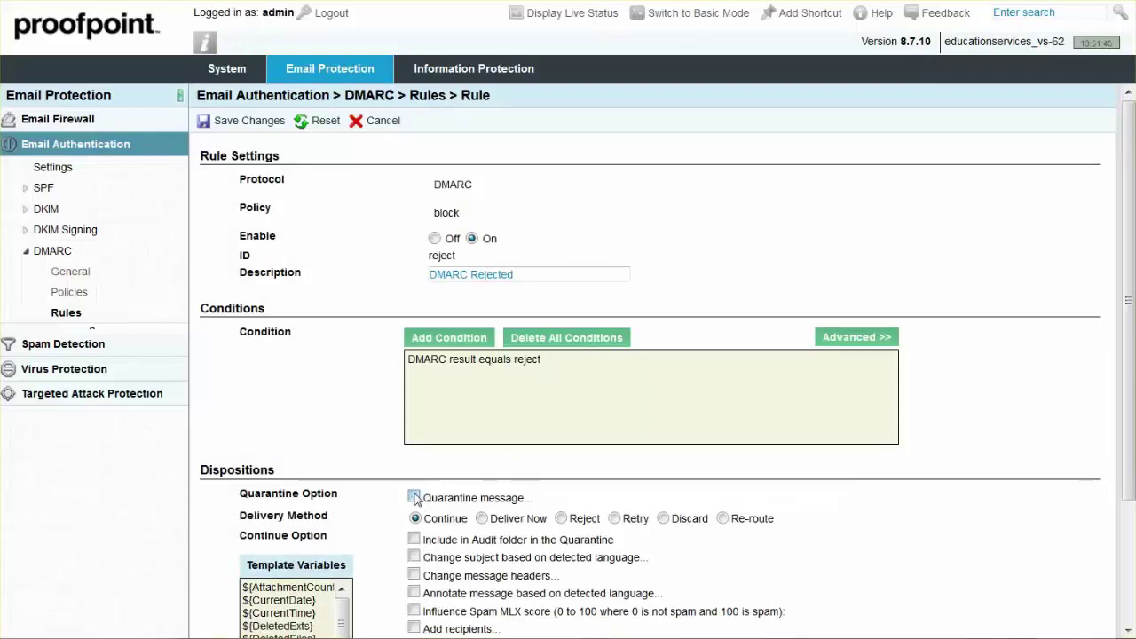
{"action": "left_click", "coordinate": [561, 518]}
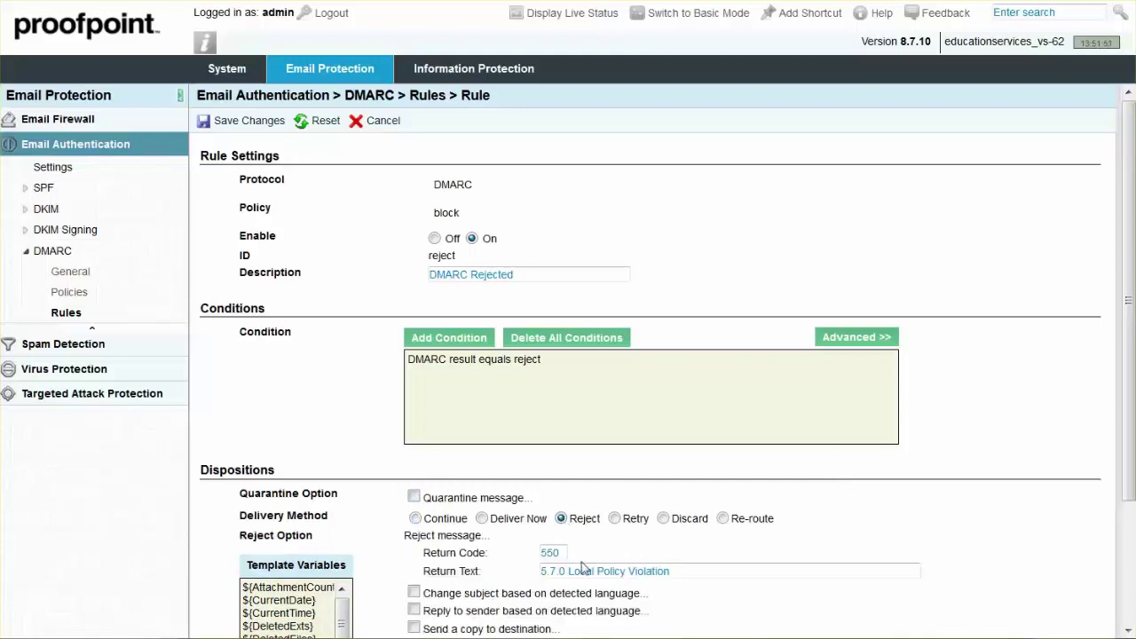
{"action": "left_click", "coordinate": [582, 569]}
{"action": "left_click_drag", "start_coordinate": [568, 571], "coordinate": [685, 572]}
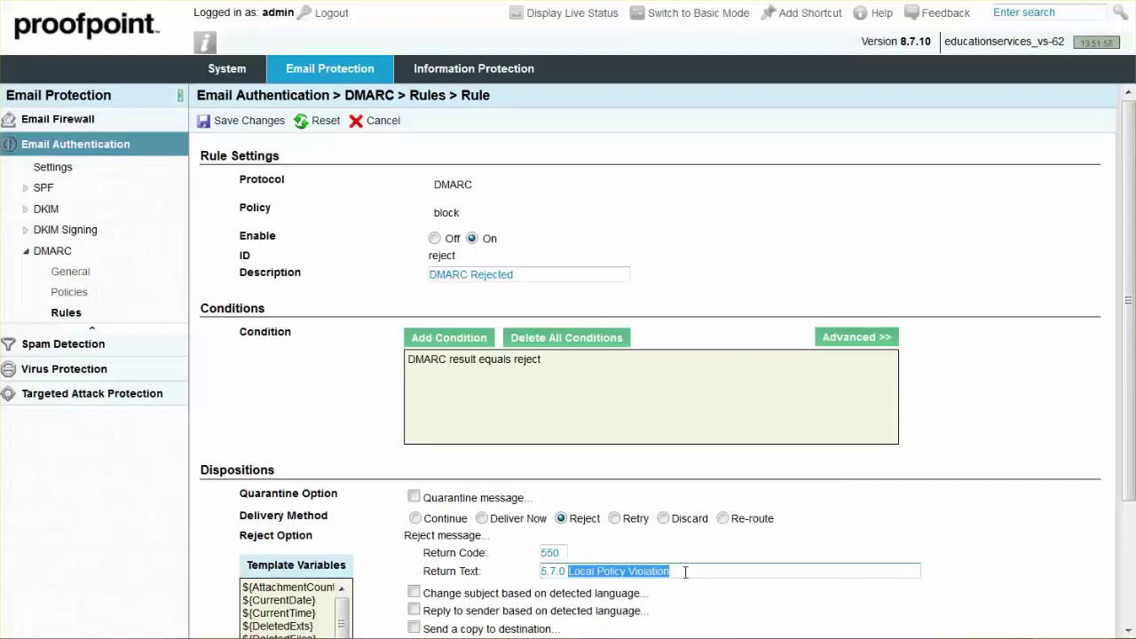
{"action": "type", "text": "Rejected by DMARC Policy"}
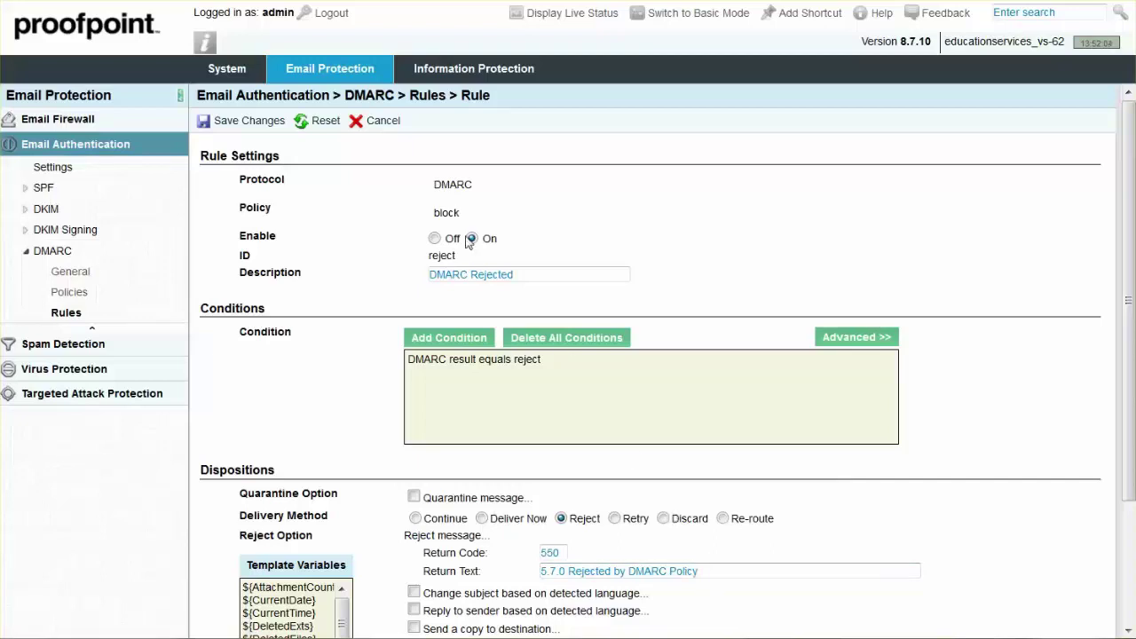
{"action": "left_click", "coordinate": [261, 130]}
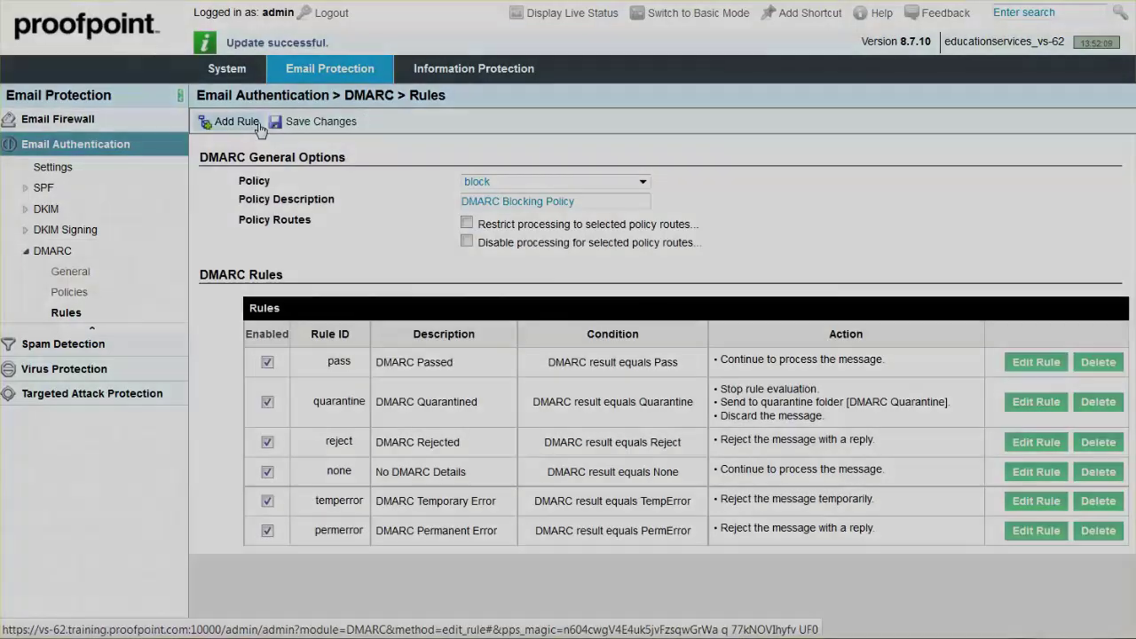